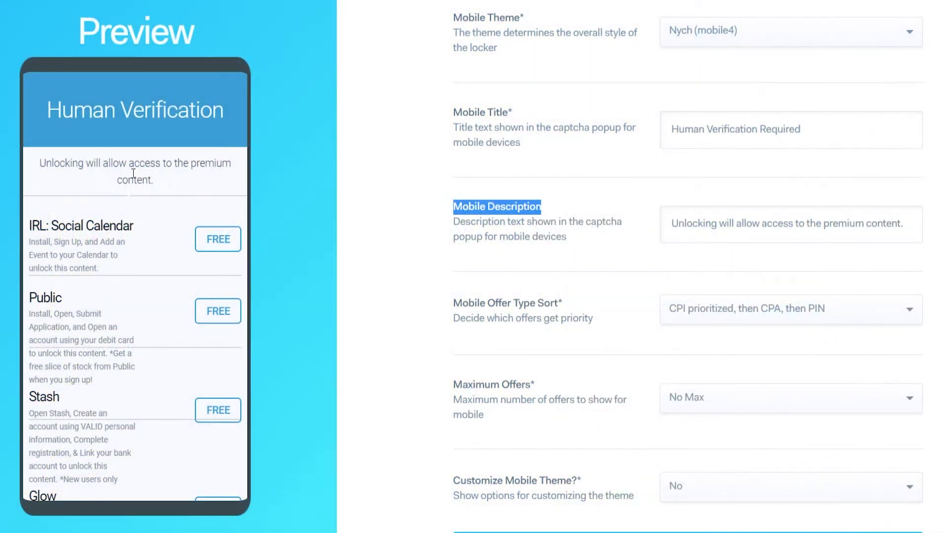
# Step: Highlight and then clear the Mobile Description label text on the locker settings
pyautogui.moveTo(154, 180); pyautogui.dragTo(32, 167)
pyautogui.click(34, 167)
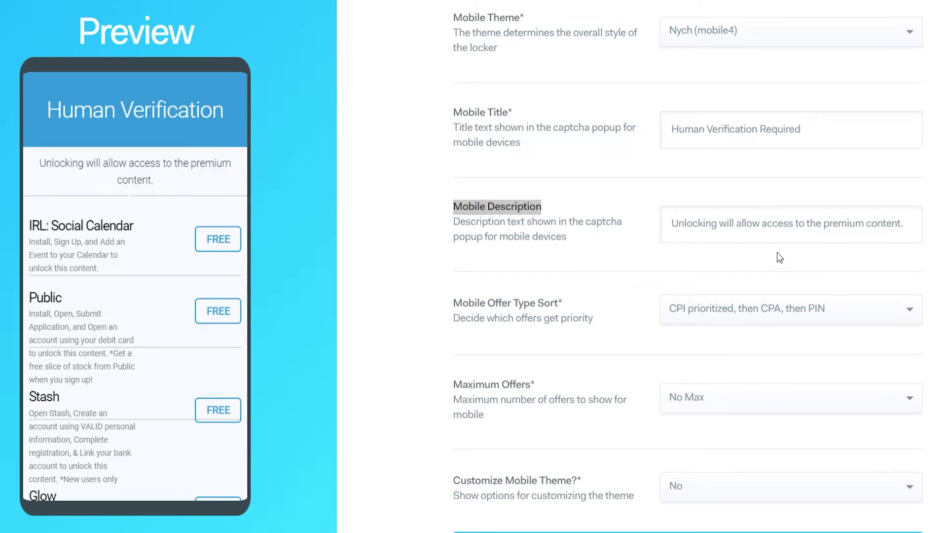
pyautogui.click(898, 228)
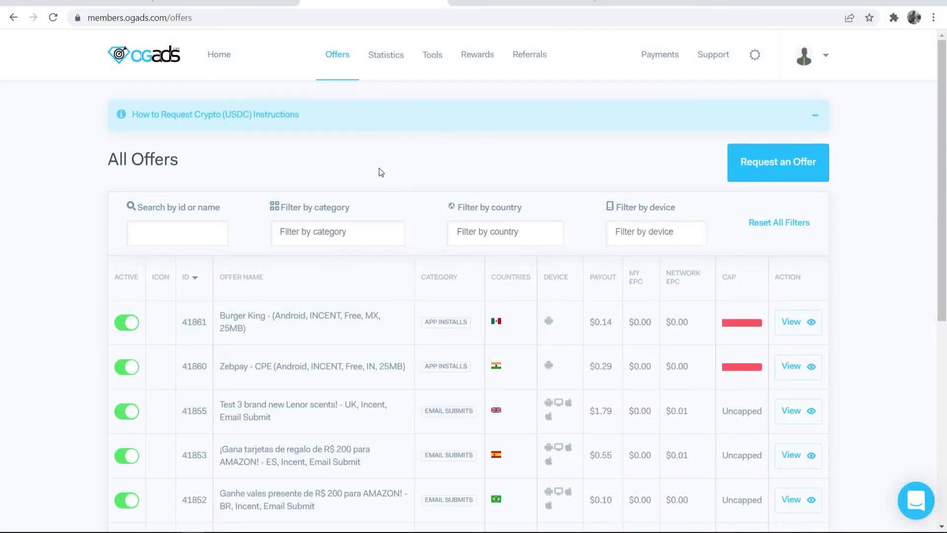
# Step: Go to Content Lockers under Incentive Tools in the Tools menu
pyautogui.click(433, 55)
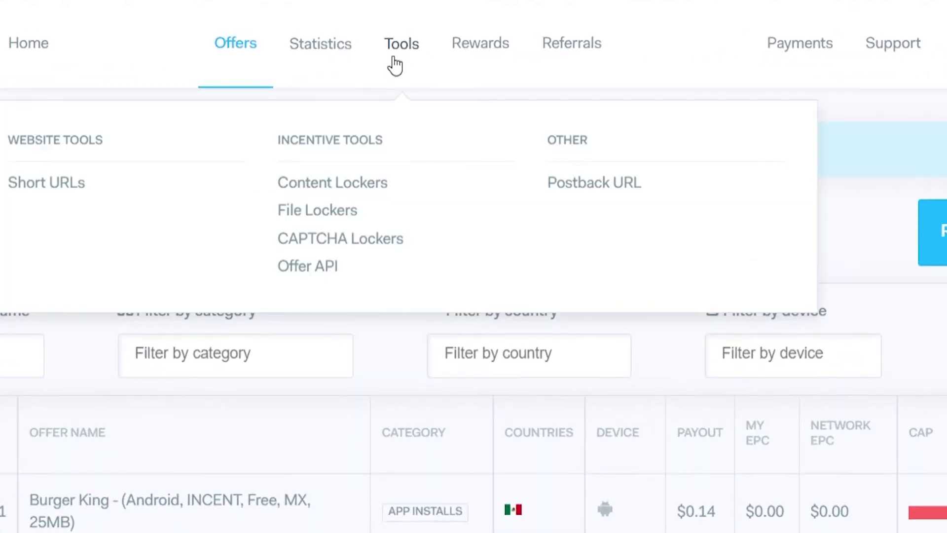
pyautogui.click(290, 185)
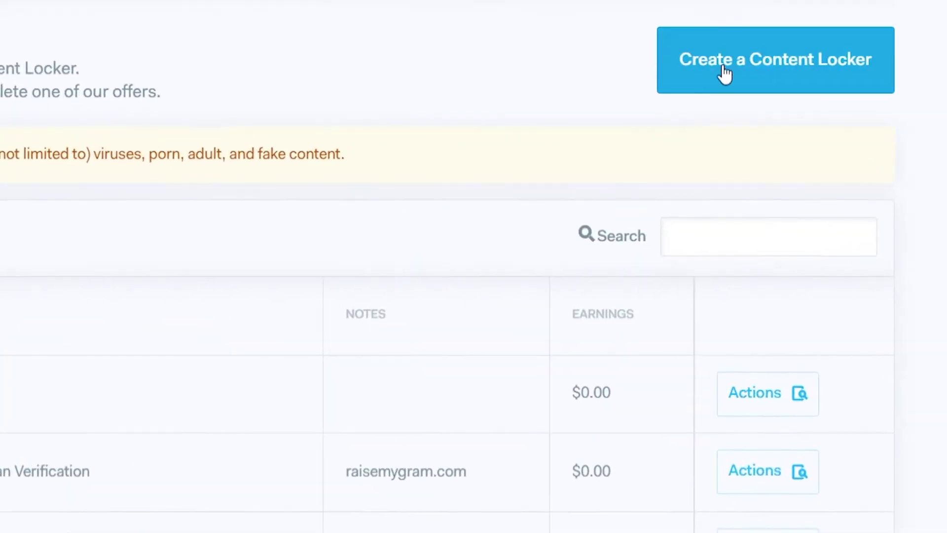
# Step: Start a new content locker and compare the Desktop Specific preview with the Basic settings
pyautogui.click(761, 69)
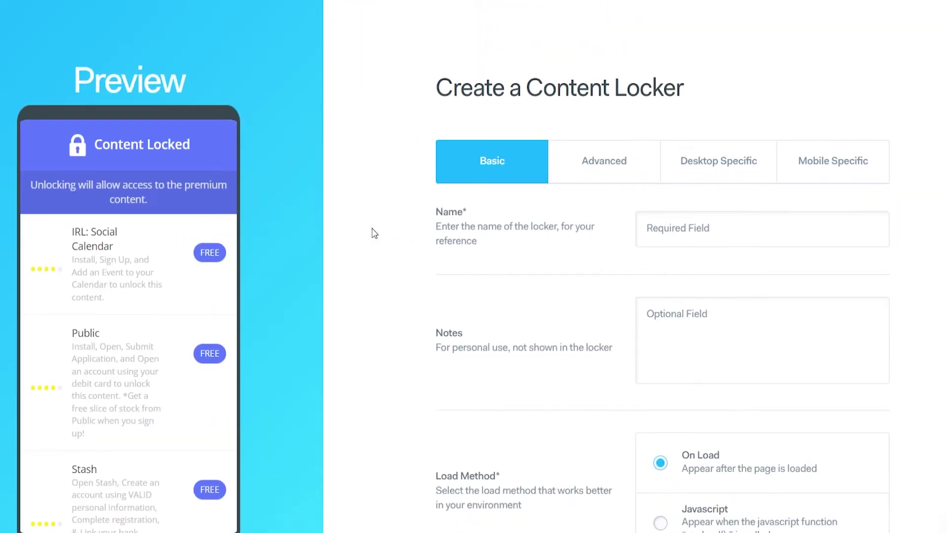
pyautogui.moveTo(213, 132); pyautogui.dragTo(88, 146)
pyautogui.click(730, 163)
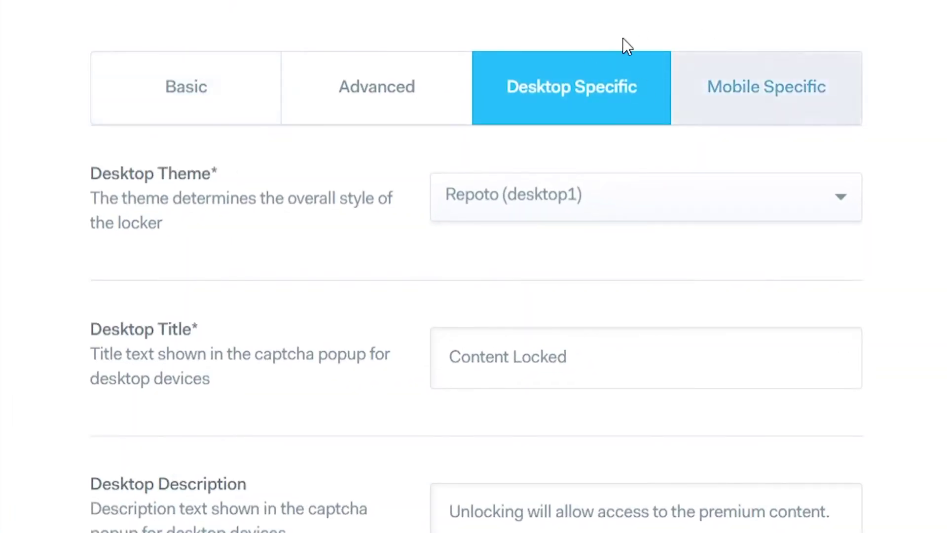
pyautogui.click(193, 111)
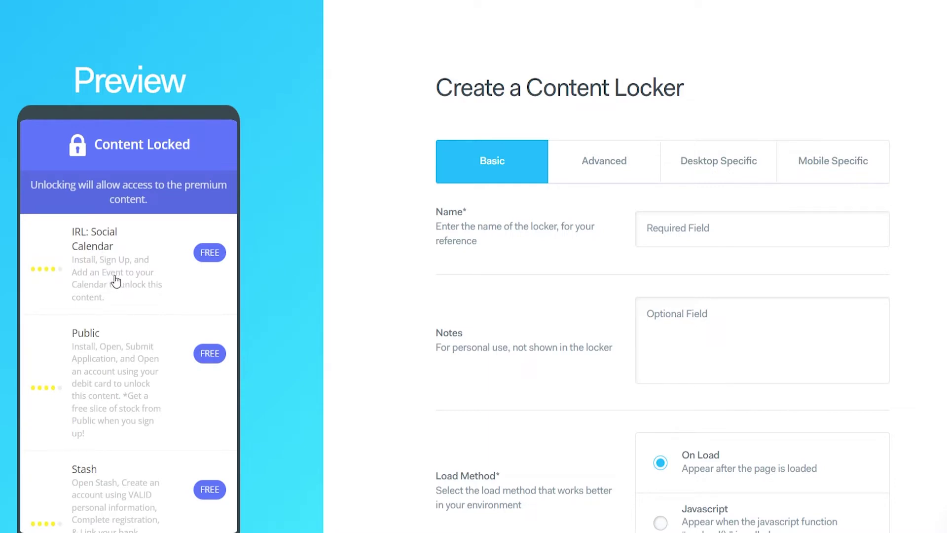
pyautogui.click(704, 159)
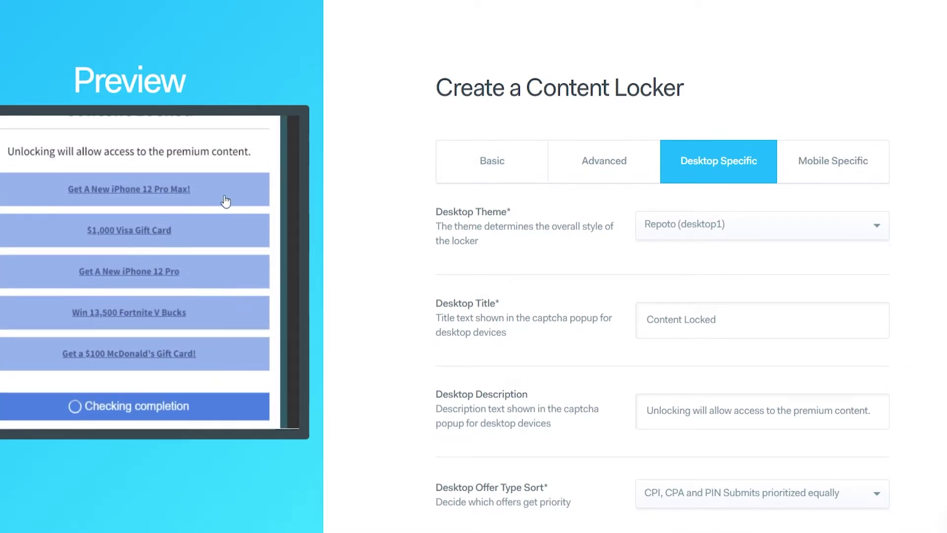
pyautogui.click(533, 175)
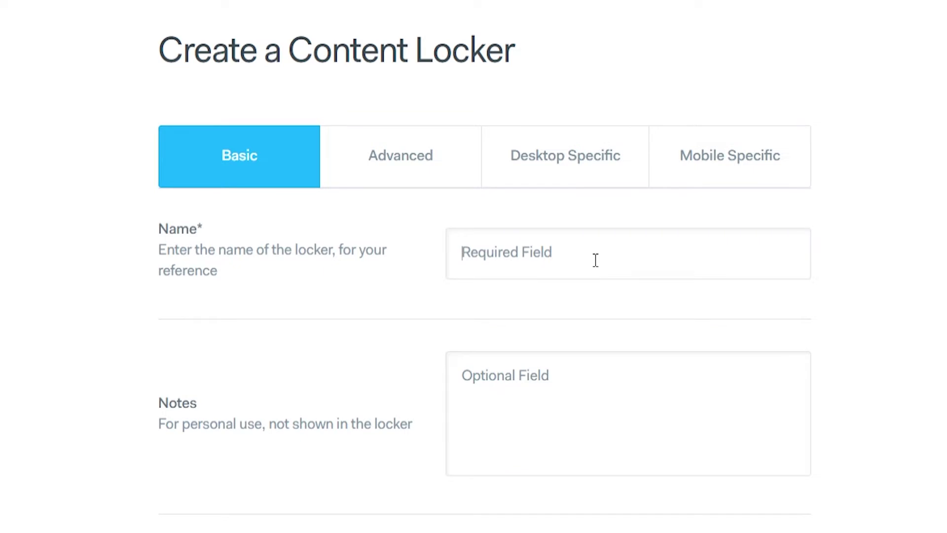
# Step: Enter TEST as the locker name and YT as its note
pyautogui.click(595, 260)
pyautogui.write('TEST')
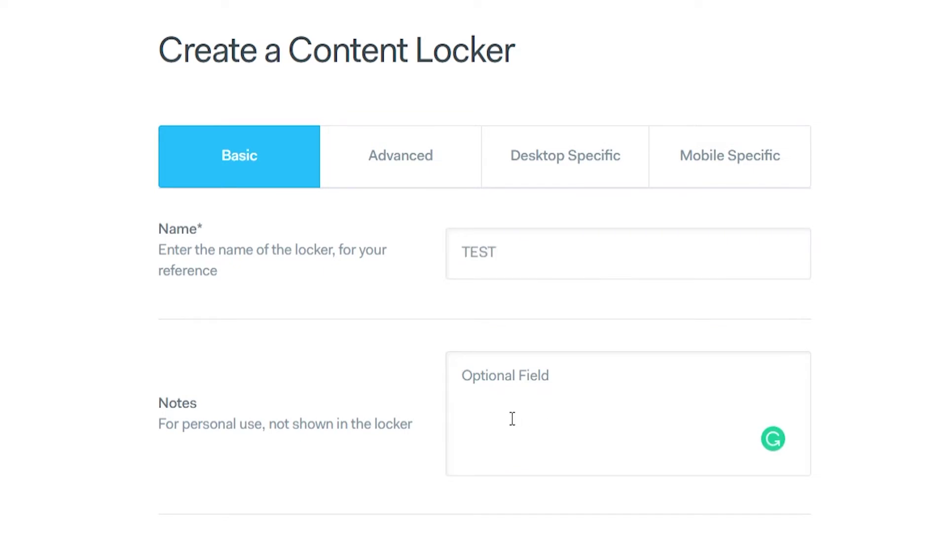
pyautogui.write('YT')
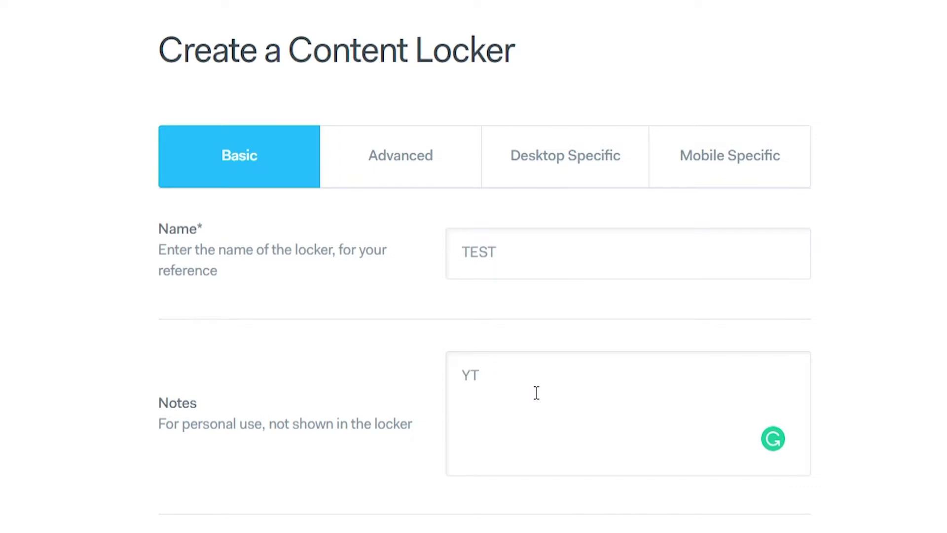
pyautogui.scroll(-6, 360, 346)
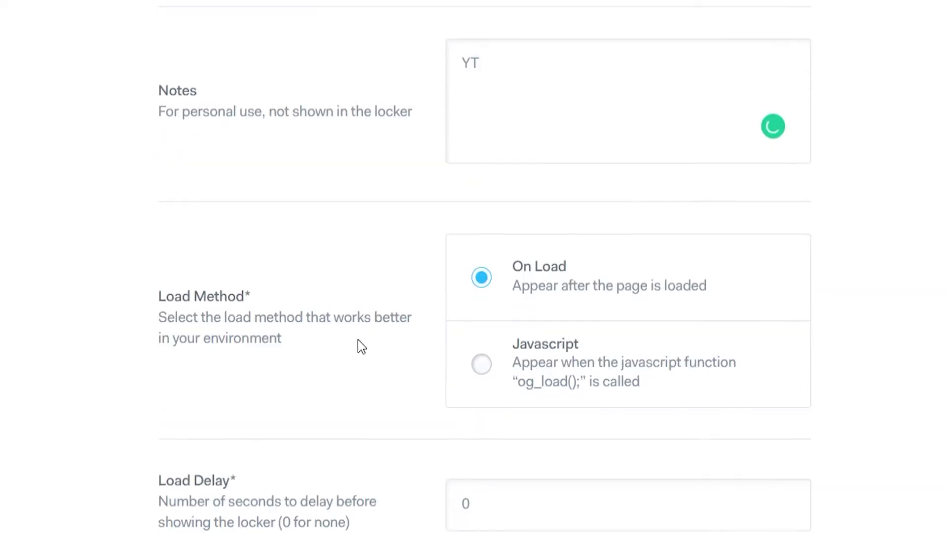
pyautogui.scroll(-2, 362, 346)
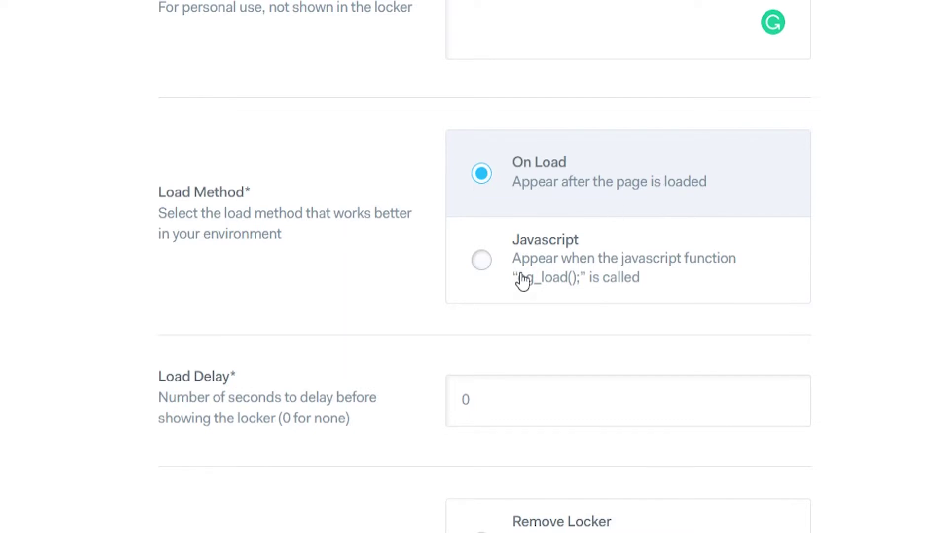
# Step: Change the Load Delay from 0 to 2 seconds
pyautogui.moveTo(230, 378); pyautogui.dragTo(138, 381)
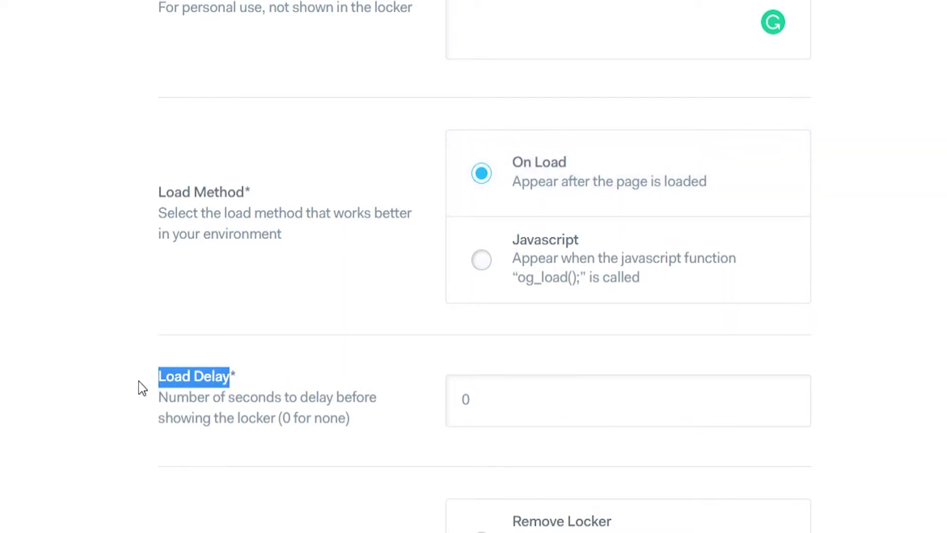
pyautogui.click(137, 381)
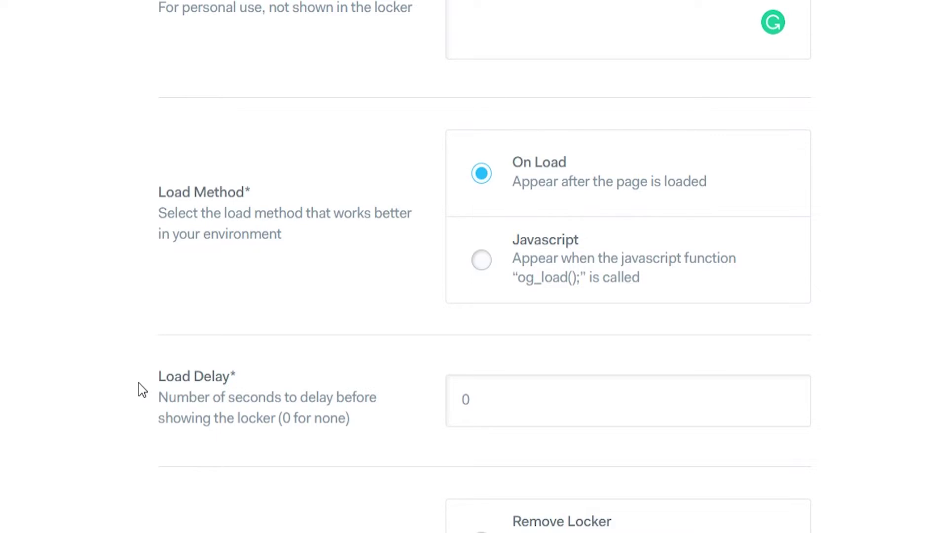
pyautogui.doubleClick(668, 398)
pyautogui.write('2')
# Step: Set Unlock Action to Remove Locker and try to create the locker
pyautogui.scroll(-4, 316, 280)
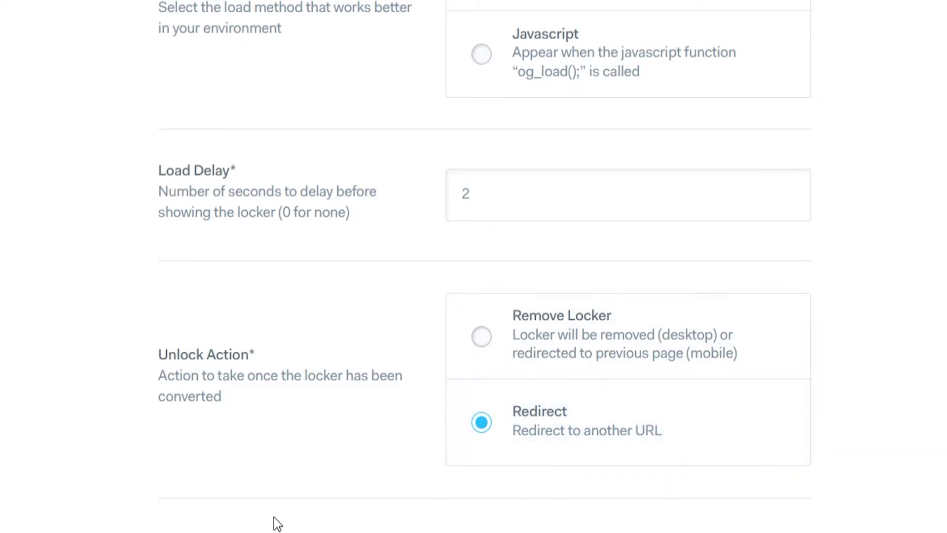
pyautogui.scroll(-4, 510, 395)
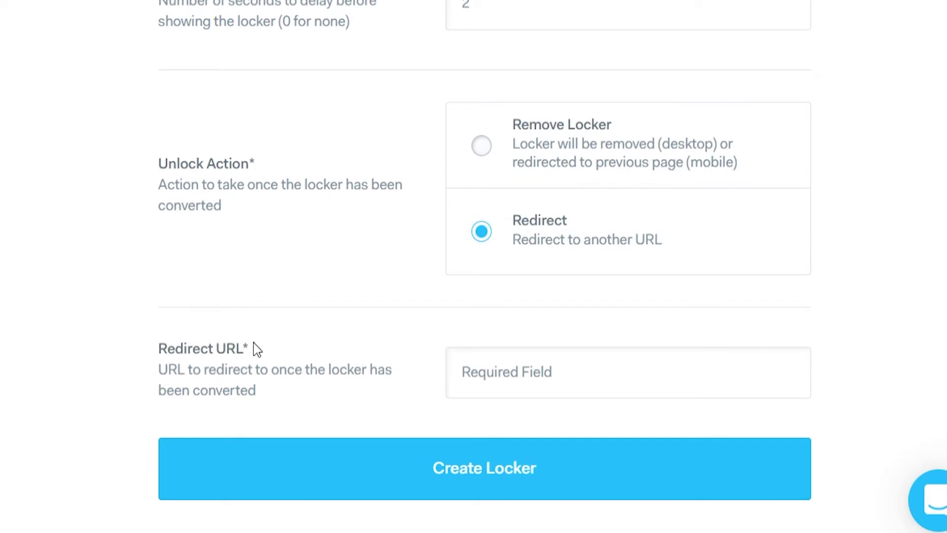
pyautogui.moveTo(256, 348); pyautogui.dragTo(147, 340)
pyautogui.click(267, 357)
pyautogui.click(501, 132)
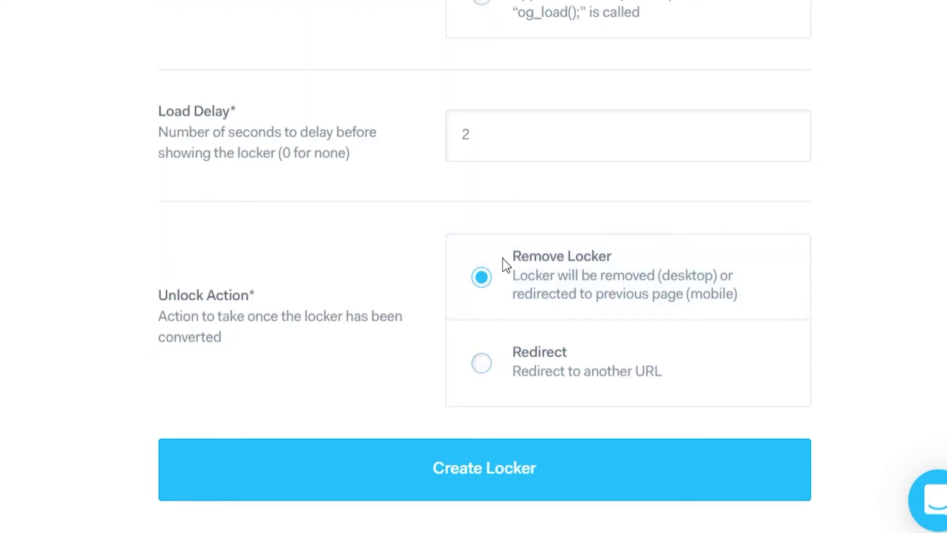
pyautogui.click(381, 451)
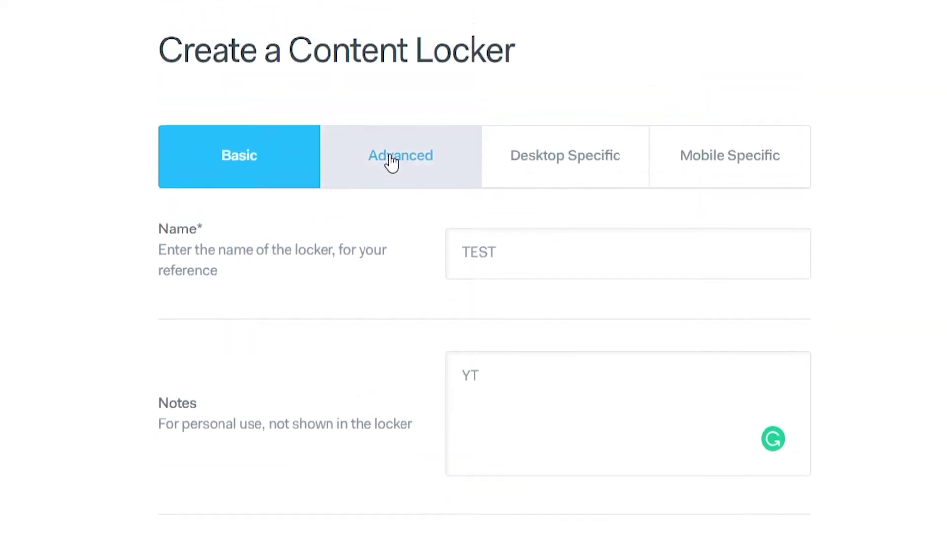
# Step: Review Advanced settings: Conversions Required One and the blank Payout Threshold
pyautogui.click(389, 160)
pyautogui.moveTo(161, 252); pyautogui.dragTo(318, 255)
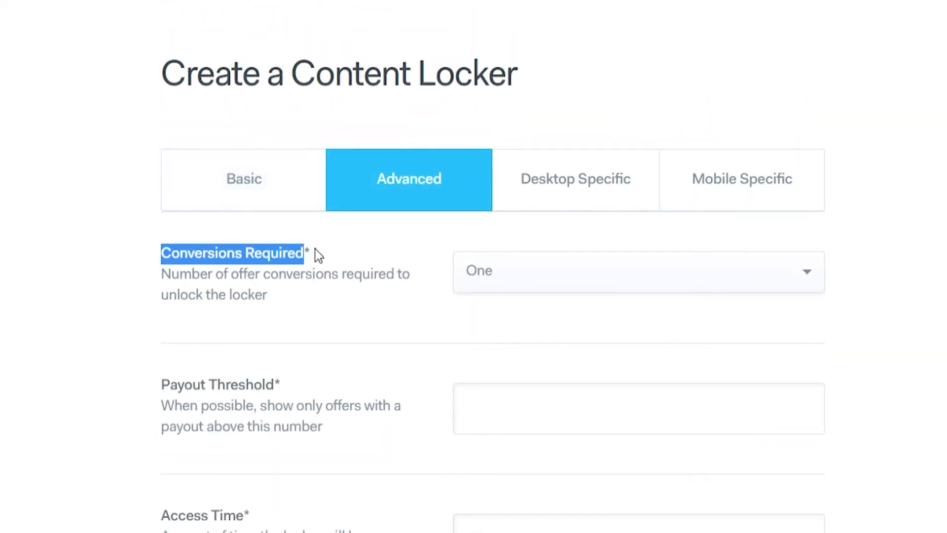
pyautogui.click(318, 259)
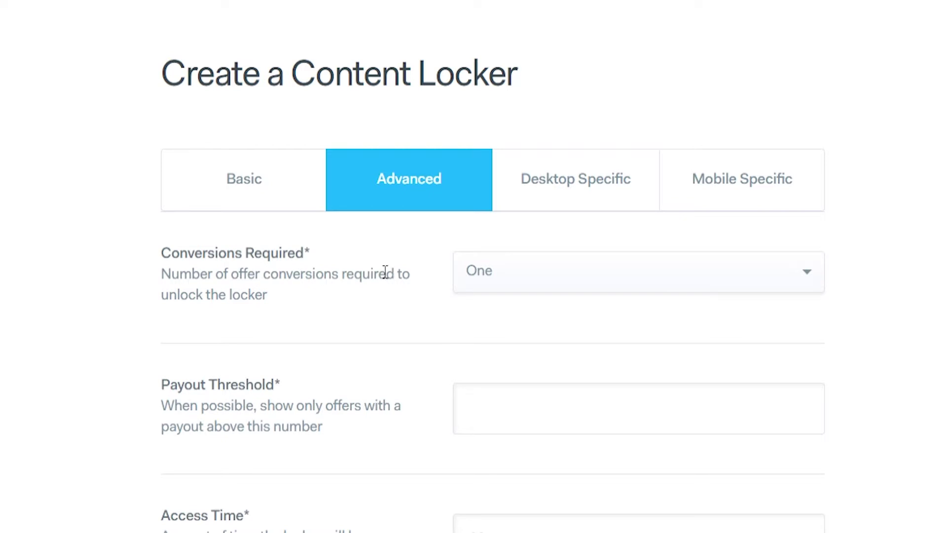
pyautogui.moveTo(283, 380); pyautogui.dragTo(153, 380)
pyautogui.click(151, 378)
pyautogui.moveTo(275, 385); pyautogui.dragTo(162, 387)
pyautogui.click(163, 387)
pyautogui.moveTo(277, 391); pyautogui.dragTo(163, 384)
pyautogui.click(163, 384)
# Step: Read the Access Time explanation of minutes and its 30-day limit
pyautogui.scroll(-3, 136, 385)
pyautogui.moveTo(162, 371); pyautogui.dragTo(267, 370)
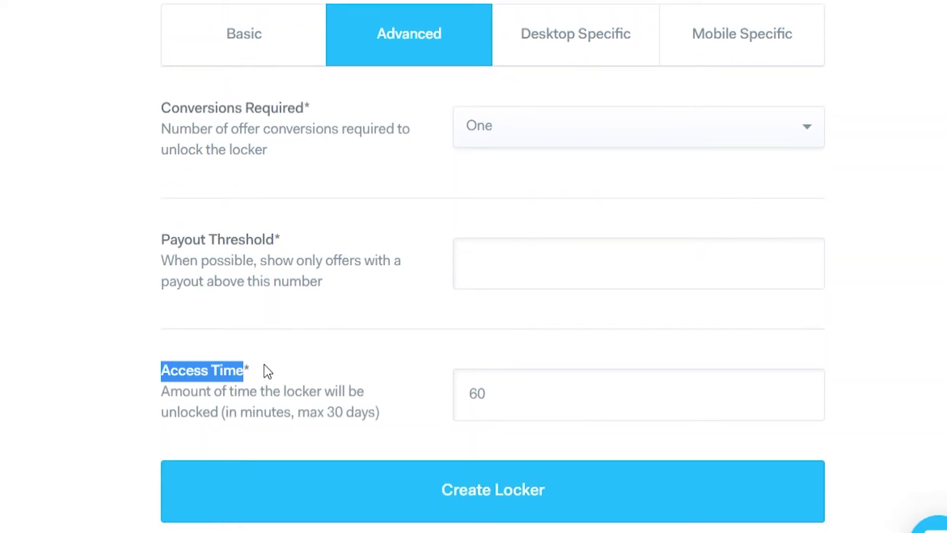
pyautogui.click(264, 367)
pyautogui.moveTo(170, 391); pyautogui.dragTo(367, 391)
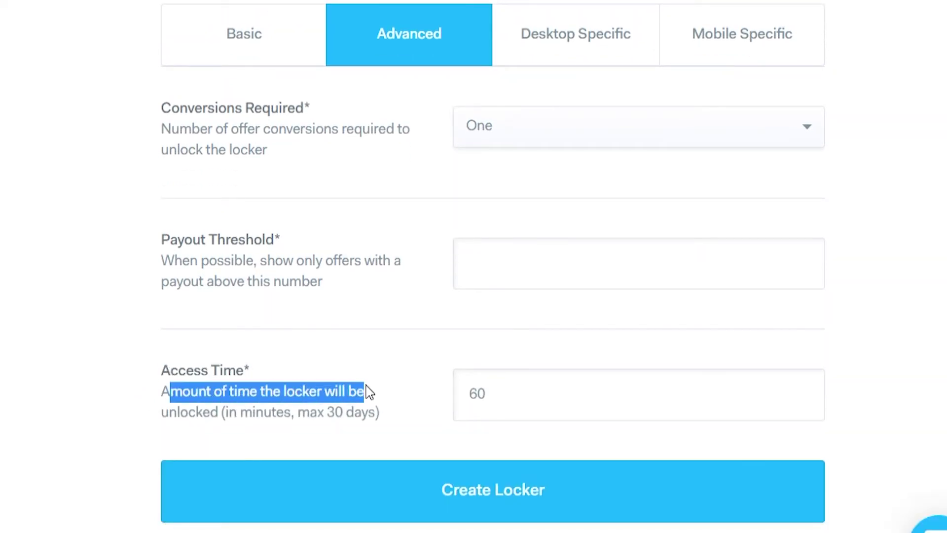
pyautogui.moveTo(170, 411); pyautogui.dragTo(318, 412)
pyautogui.click(240, 412)
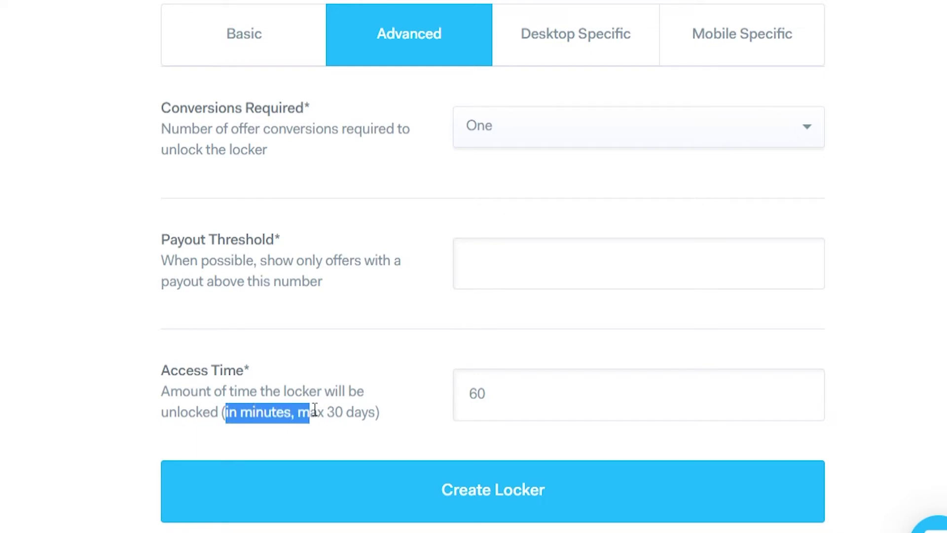
pyautogui.click(399, 420)
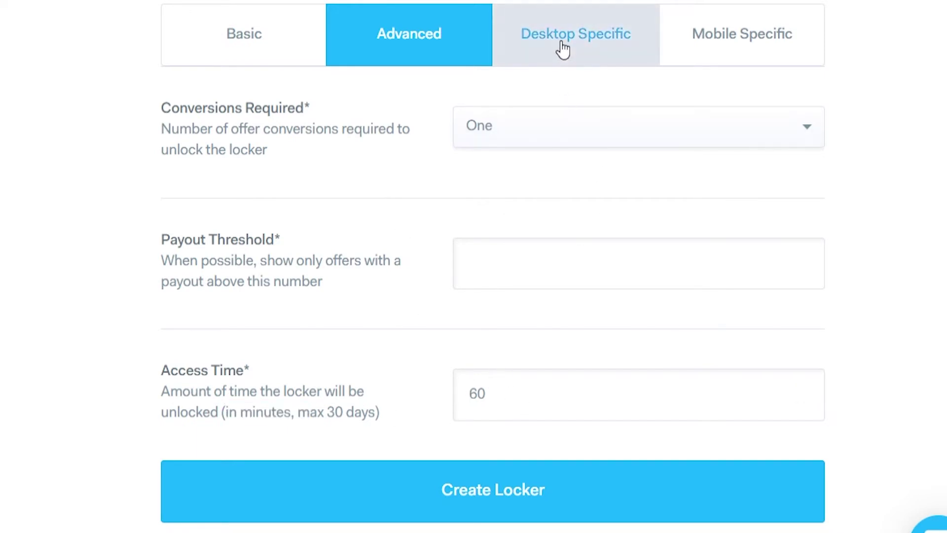
# Step: Show the Mobile Specific settings tab, scrolled back to the top
pyautogui.click(610, 12)
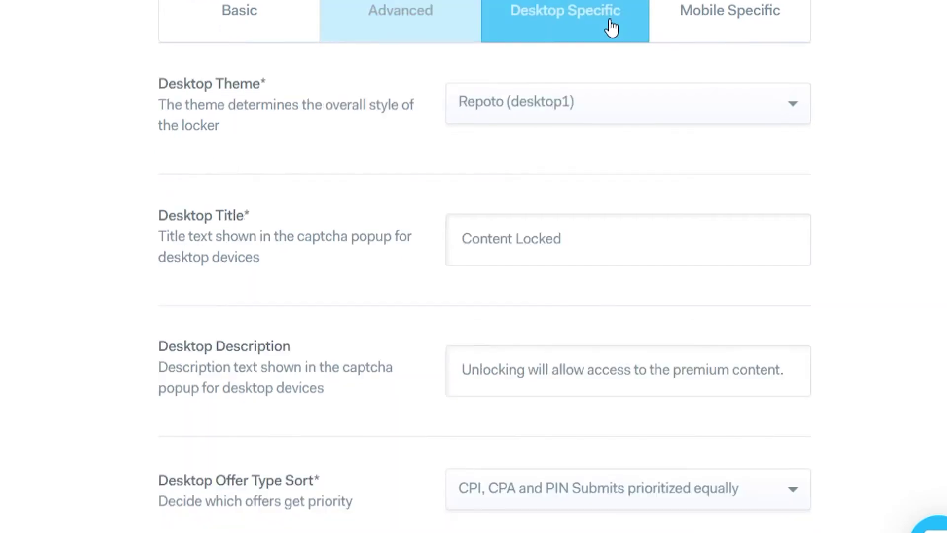
pyautogui.scroll(1, 691, 74)
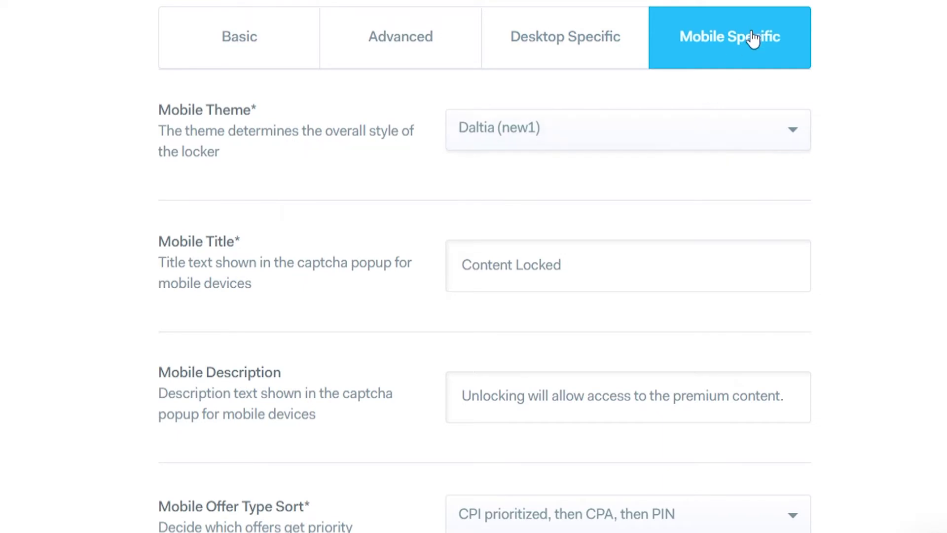
# Step: Keep Daltia (new1) at first, then preview the Dovero (mobile7) mobile theme
pyautogui.tripleClick(292, 121)
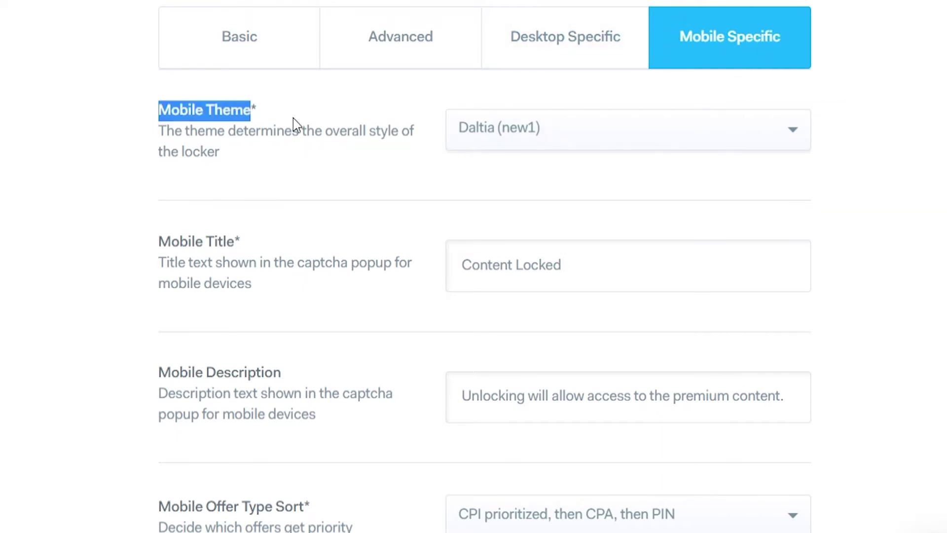
pyautogui.click(284, 116)
pyautogui.click(687, 127)
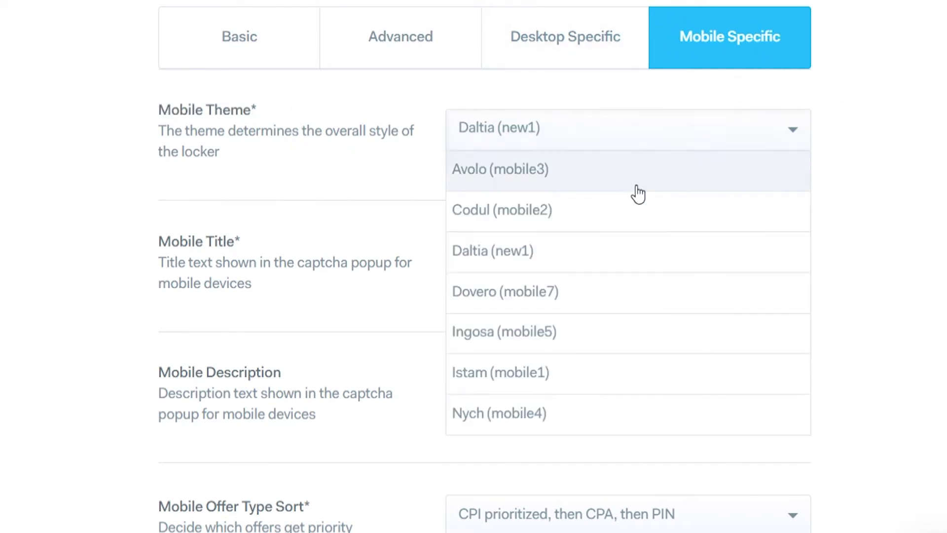
pyautogui.click(554, 247)
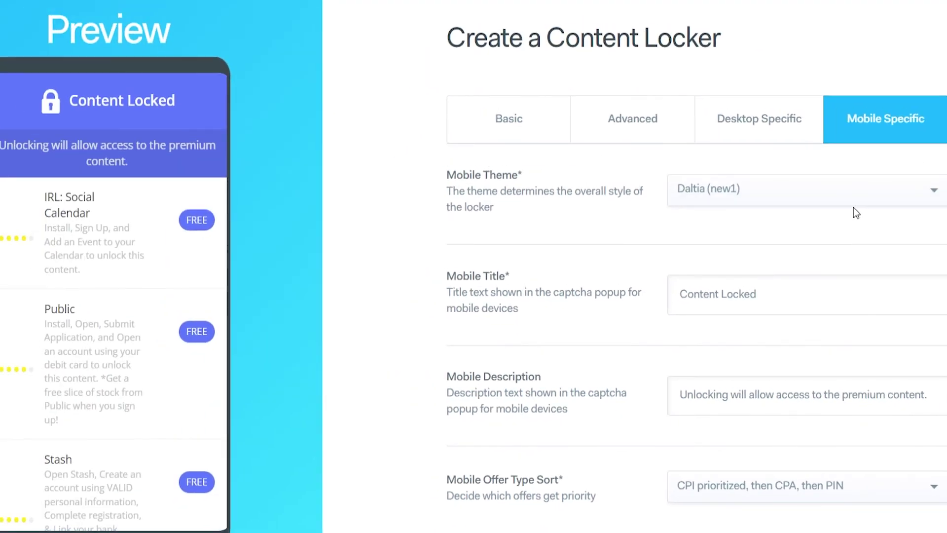
pyautogui.click(733, 198)
pyautogui.click(724, 312)
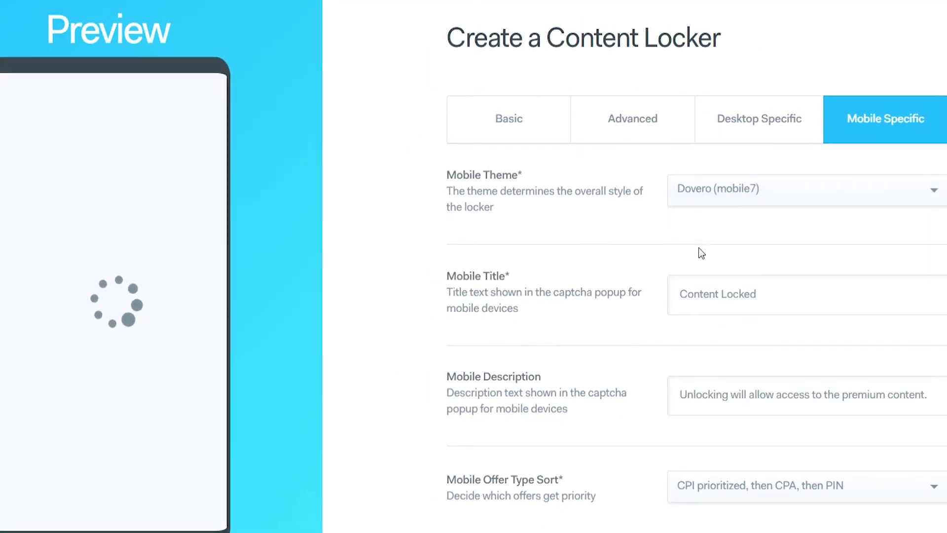
# Step: Preview Ingosa (mobile5) and Istam (mobile1), then settle on Nych (mobile4)
pyautogui.click(782, 190)
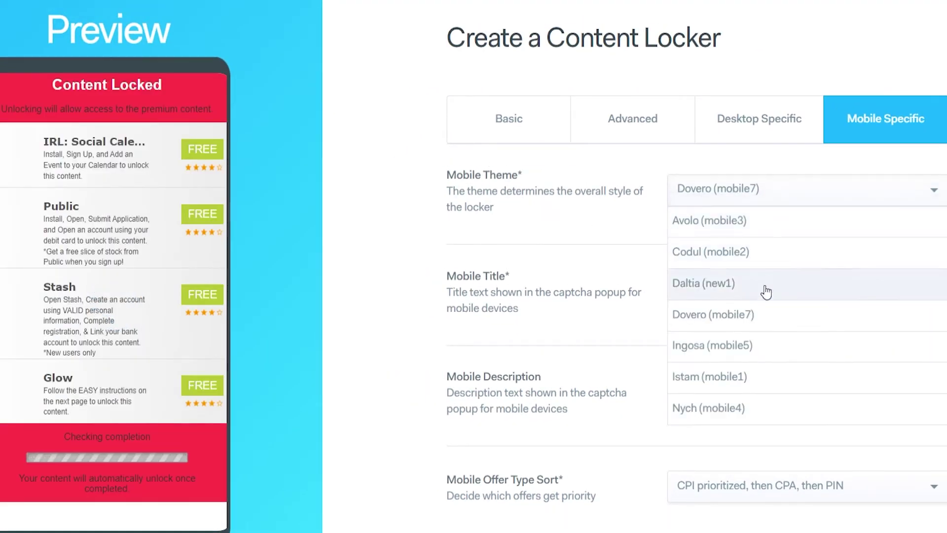
pyautogui.click(687, 345)
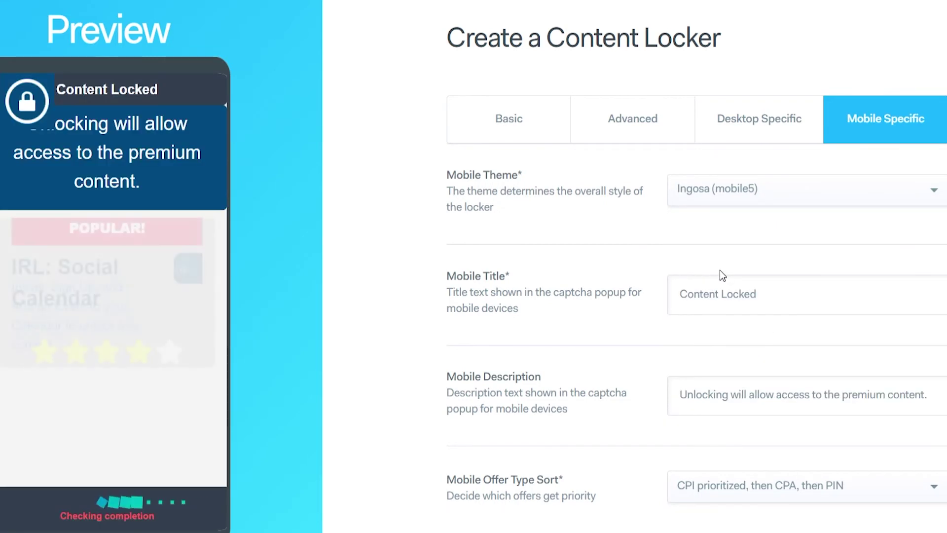
pyautogui.click(726, 194)
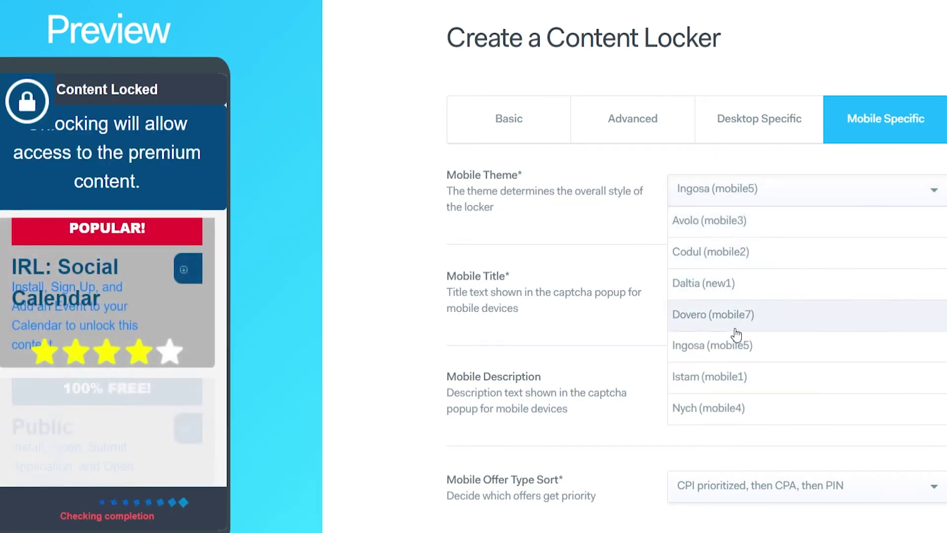
pyautogui.click(732, 378)
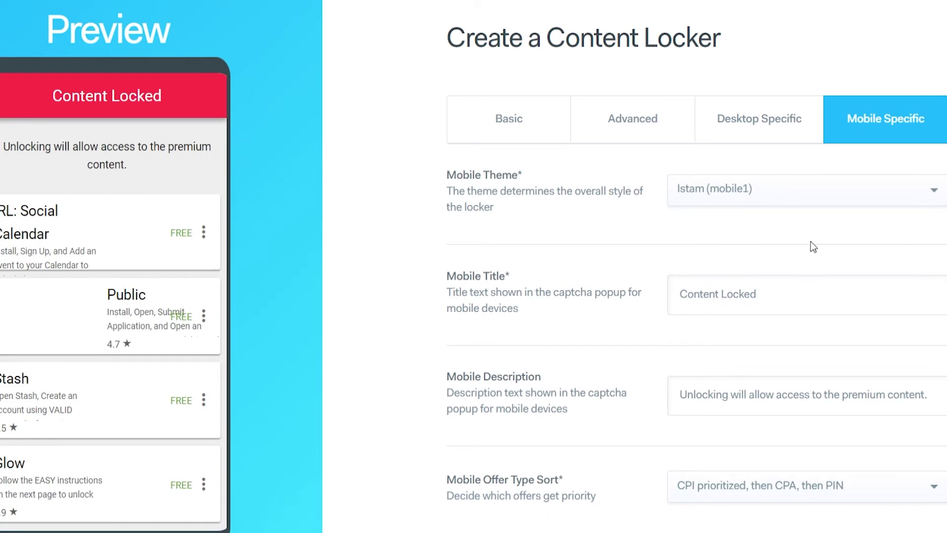
pyautogui.click(774, 194)
pyautogui.click(729, 404)
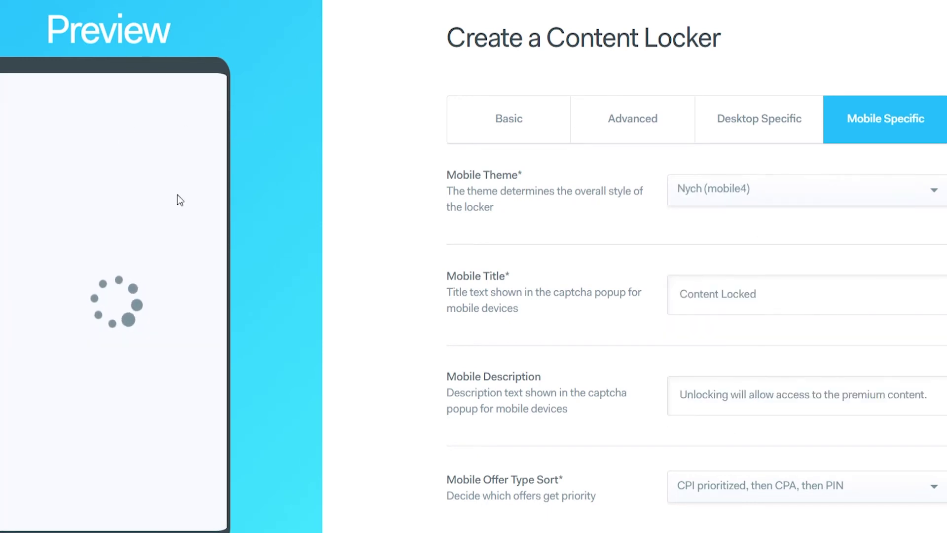
pyautogui.press('Tab')
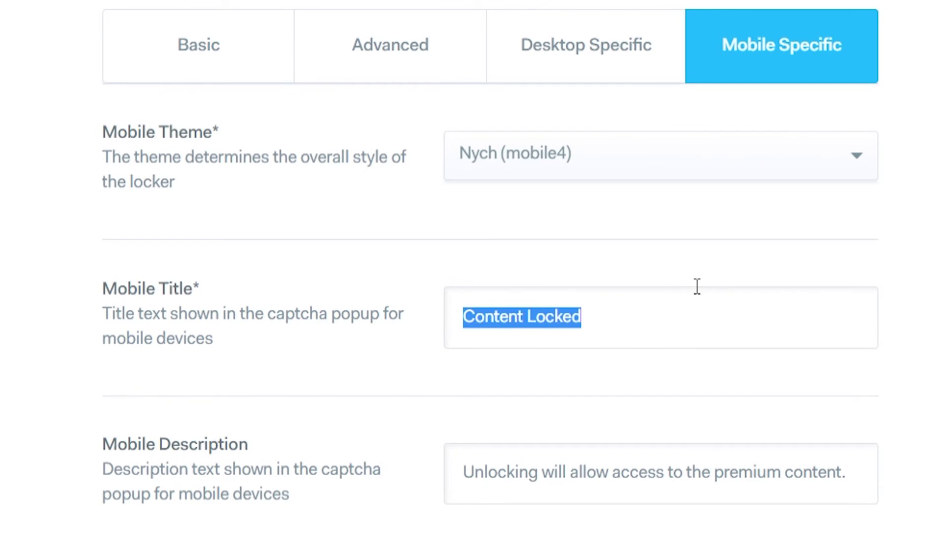
# Step: Replace the mobile title with 'Human Verification Required' and check the mobile description
pyautogui.write('Human ver')
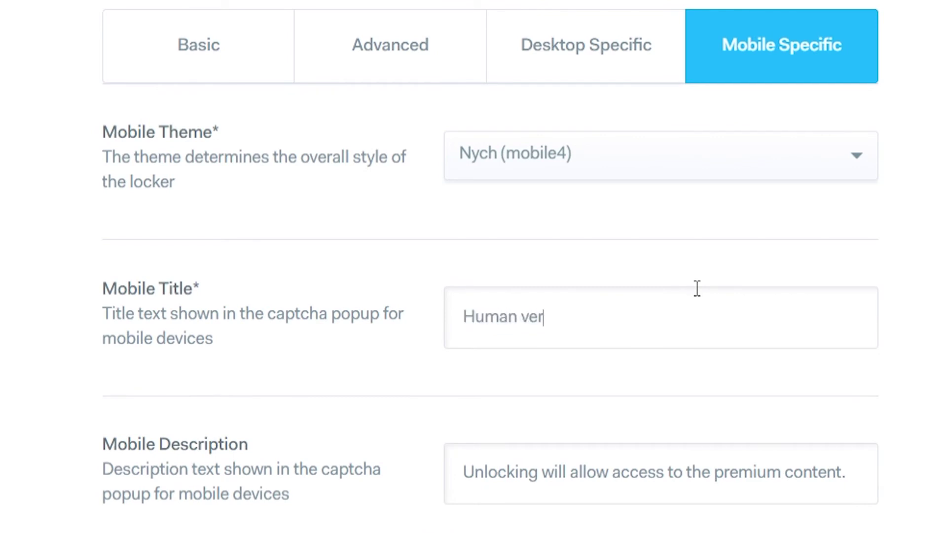
pyautogui.press('BackSpace')
pyautogui.press('BackSpace')
pyautogui.press('BackSpace')
pyautogui.write('Ve')
pyautogui.press('BackSpace')
pyautogui.press('BackSpace')
pyautogui.scroll(-5, 203, 227)
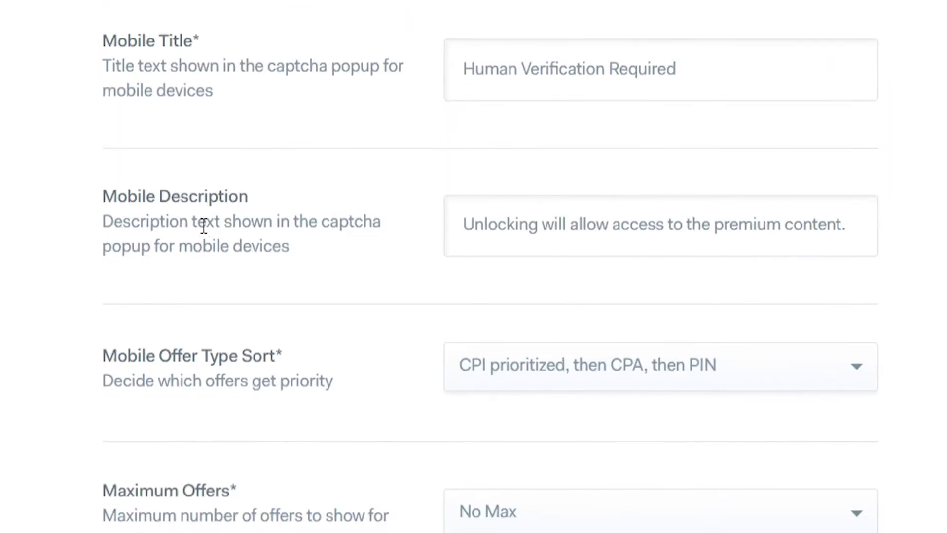
pyautogui.moveTo(97, 208); pyautogui.dragTo(236, 206)
pyautogui.scroll(-2, 398, 328)
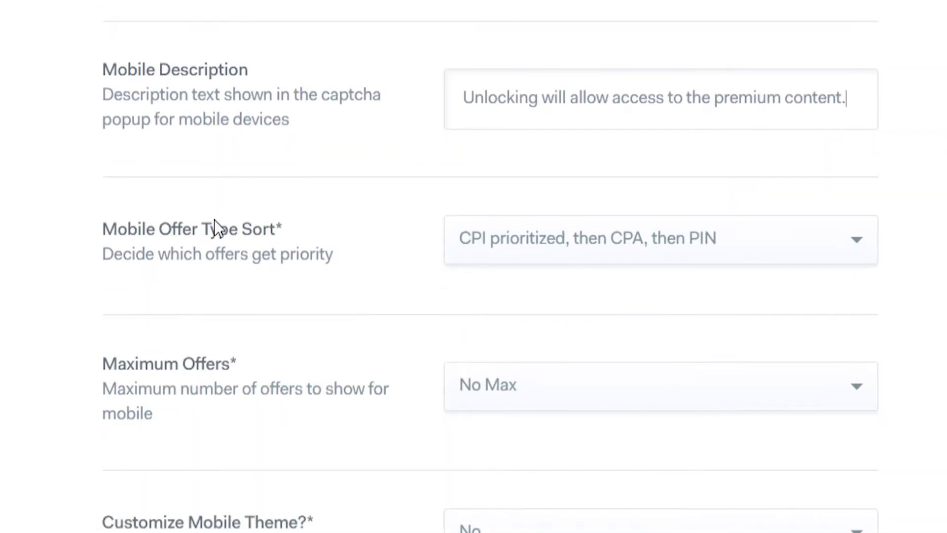
pyautogui.moveTo(104, 237); pyautogui.dragTo(332, 271)
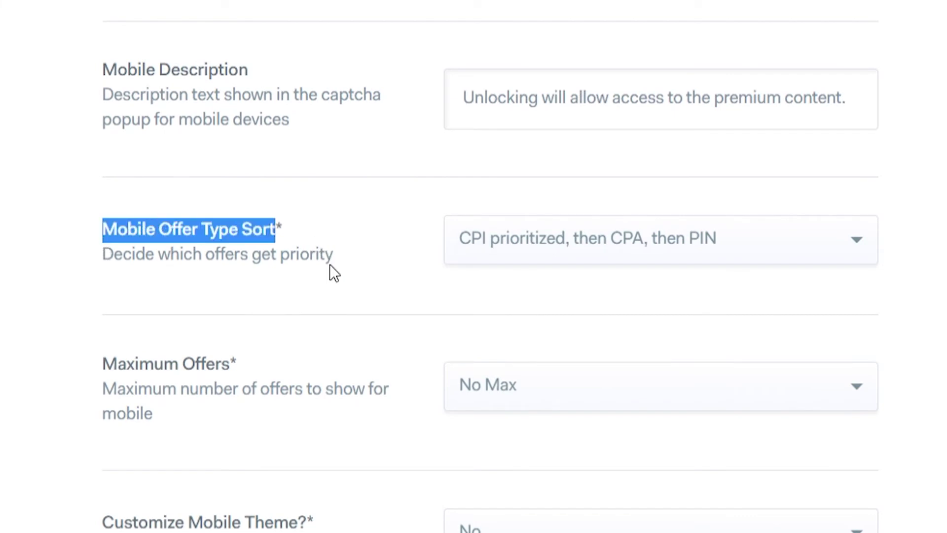
pyautogui.click(346, 267)
pyautogui.click(646, 259)
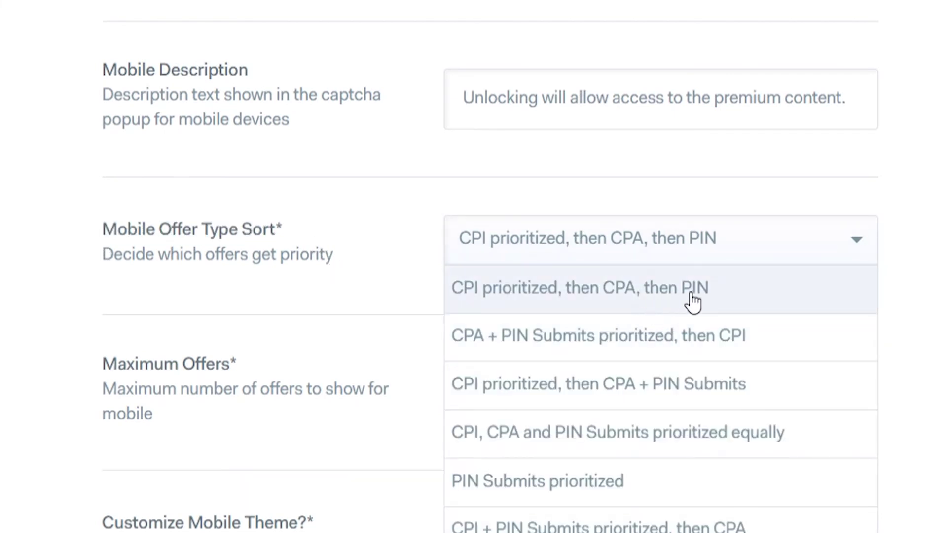
pyautogui.click(417, 249)
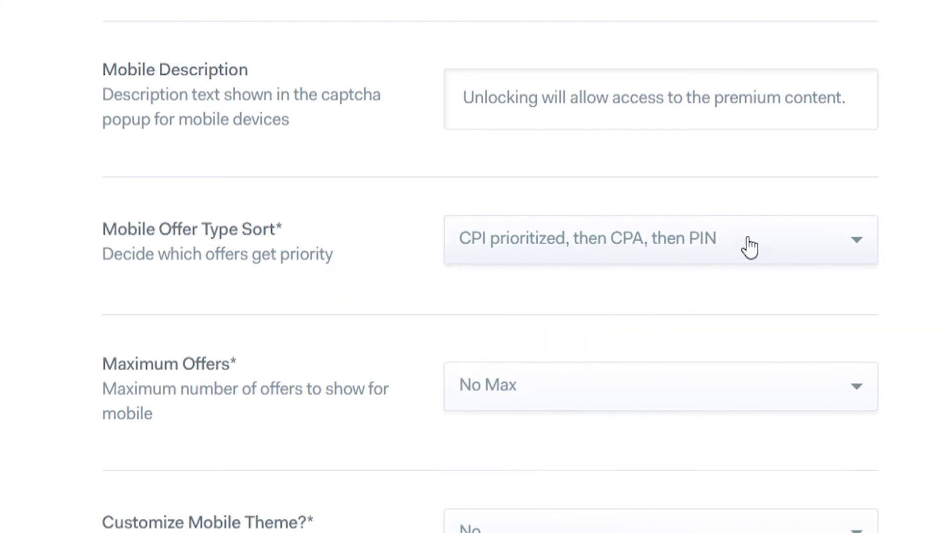
pyautogui.click(648, 242)
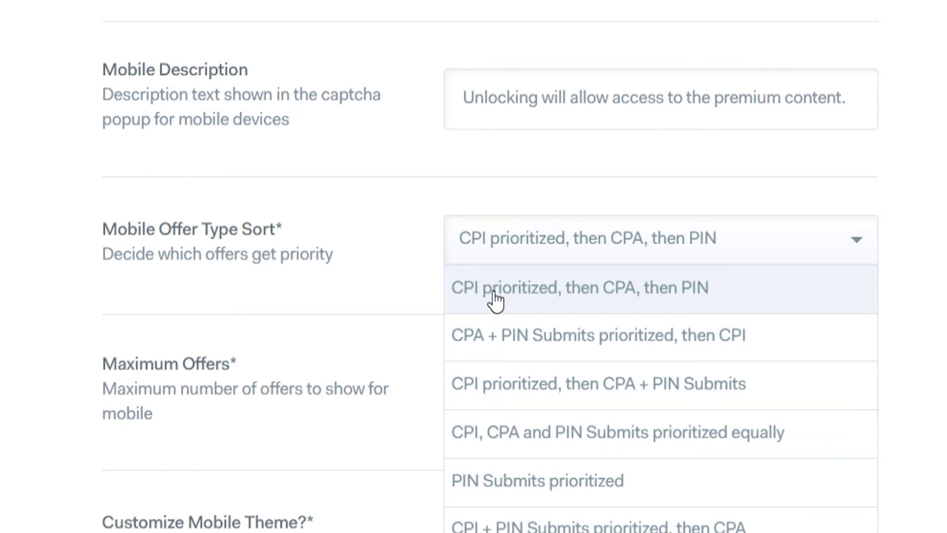
# Step: Change Maximum Offers from No Max to Five
pyautogui.click(916, 290)
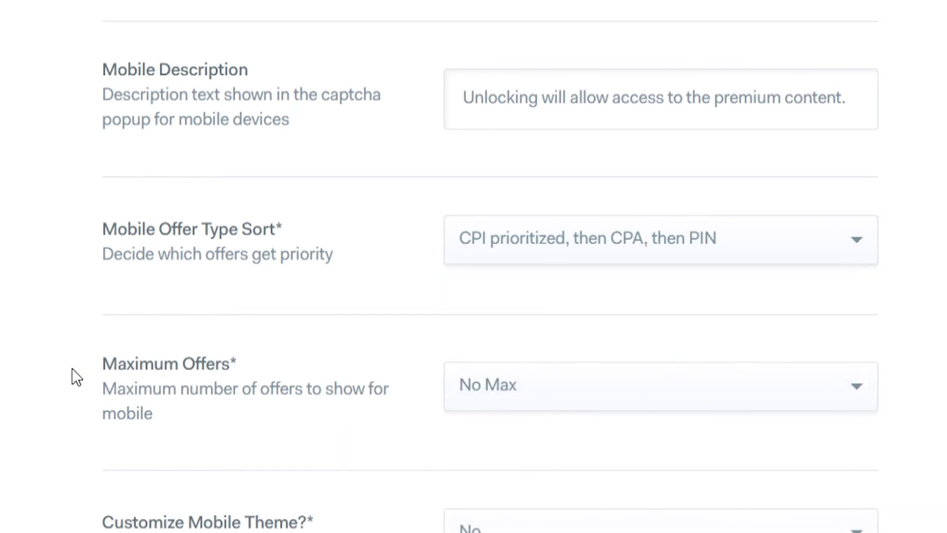
pyautogui.moveTo(73, 371); pyautogui.dragTo(309, 391)
pyautogui.click(602, 408)
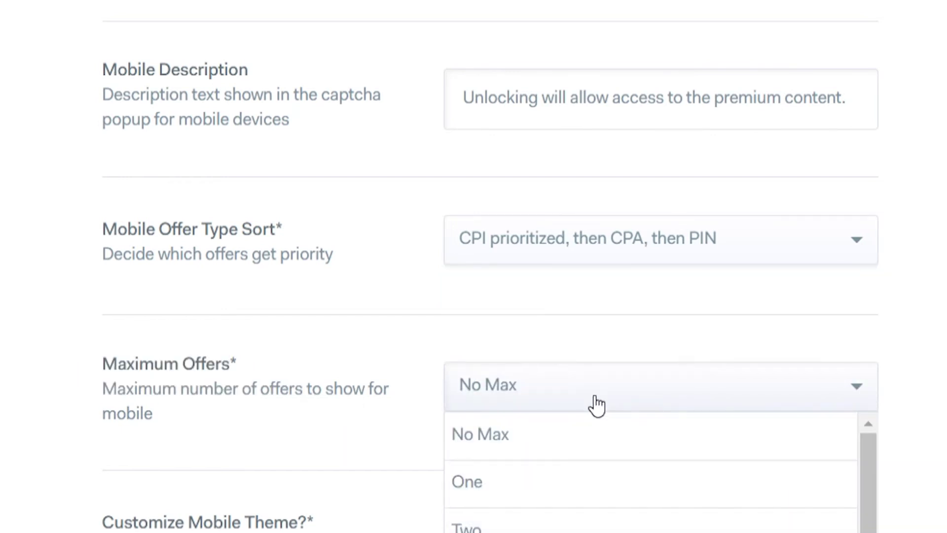
pyautogui.scroll(-3, 651, 474)
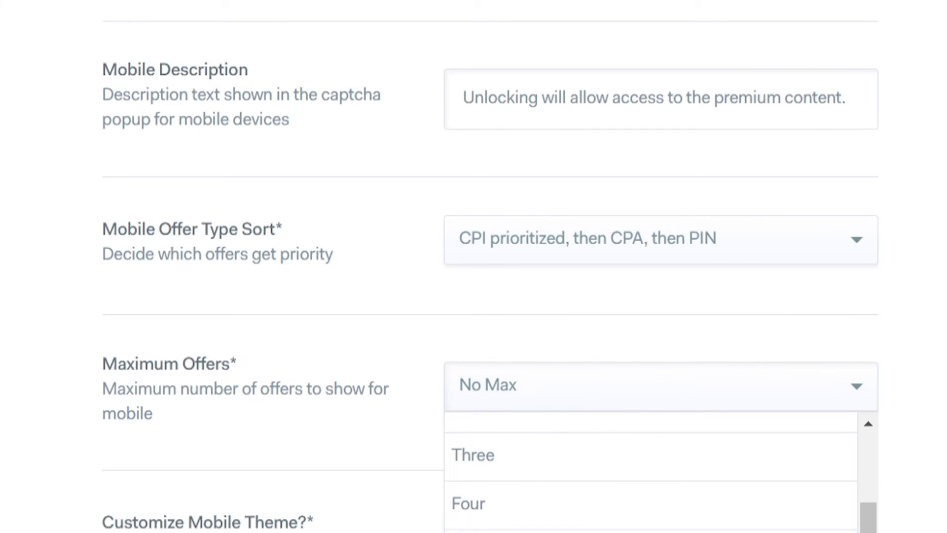
pyautogui.click(458, 484)
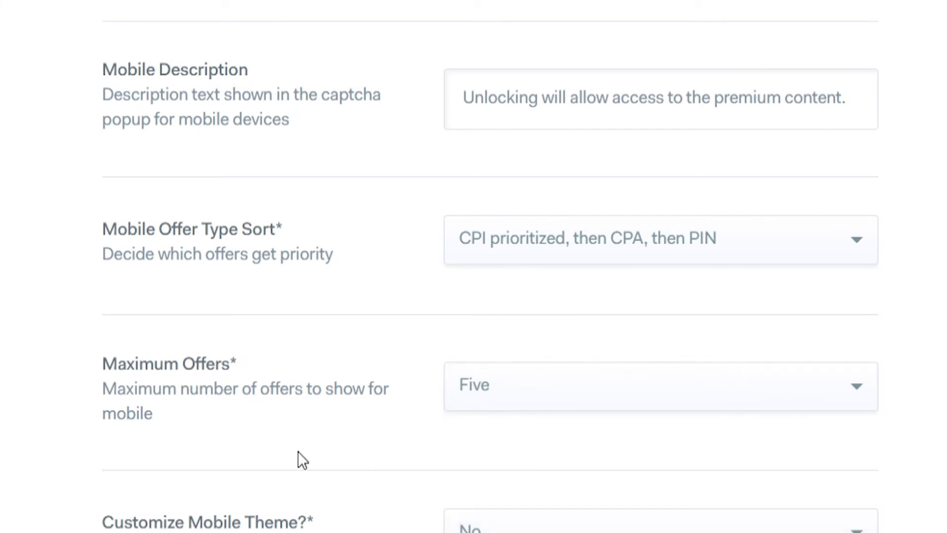
pyautogui.scroll(-2, 262, 281)
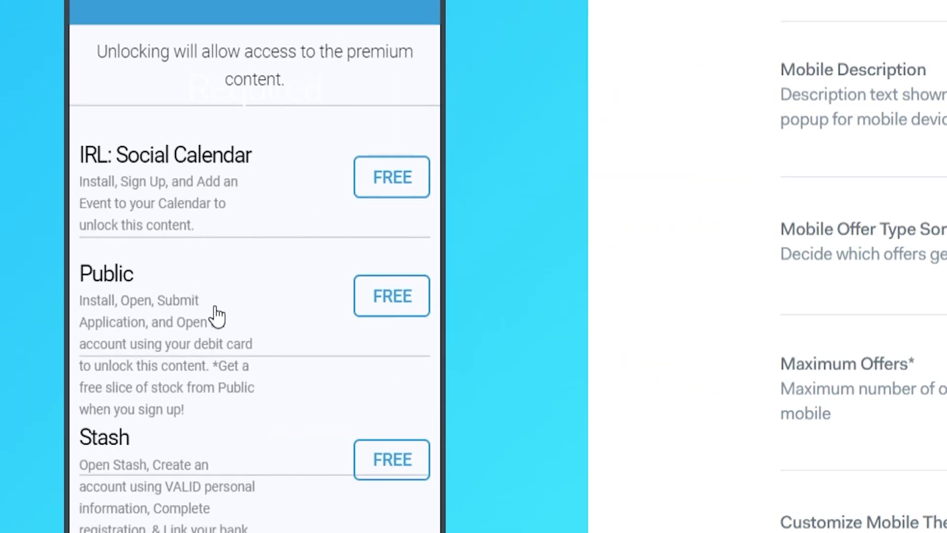
pyautogui.scroll(2, 291, 354)
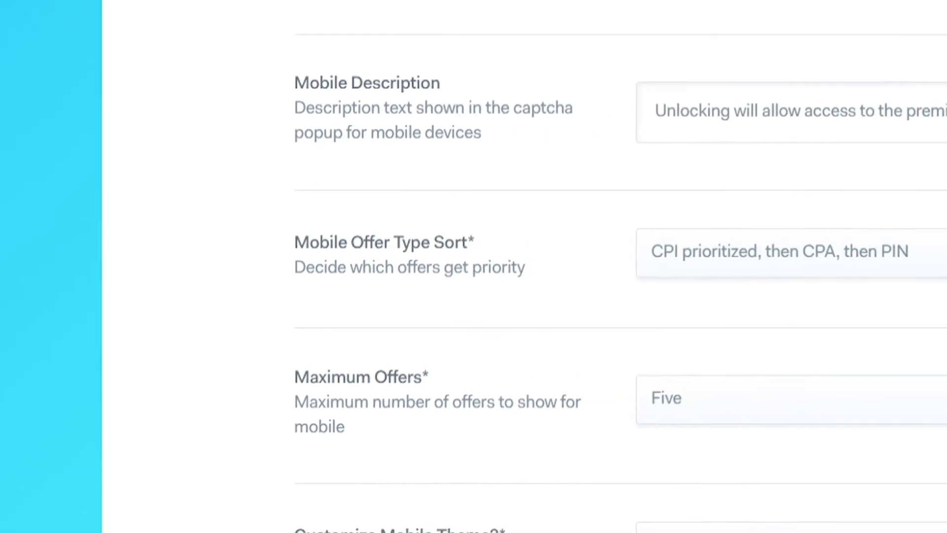
pyautogui.click(506, 476)
pyautogui.click(505, 476)
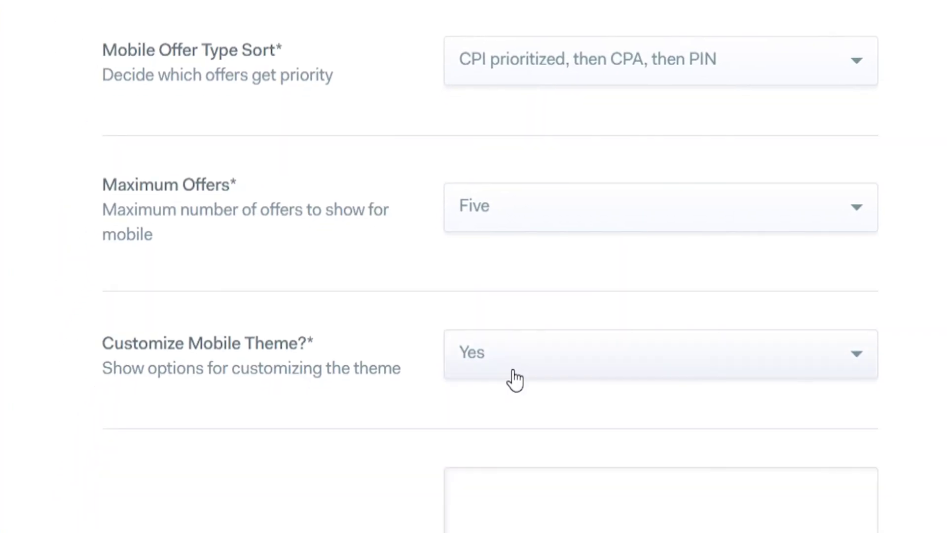
pyautogui.click(568, 118)
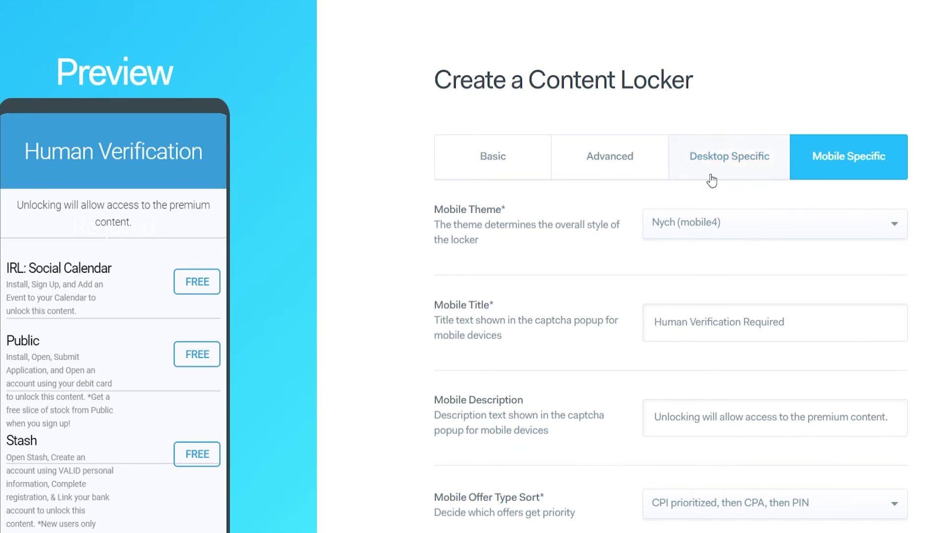
pyautogui.click(766, 161)
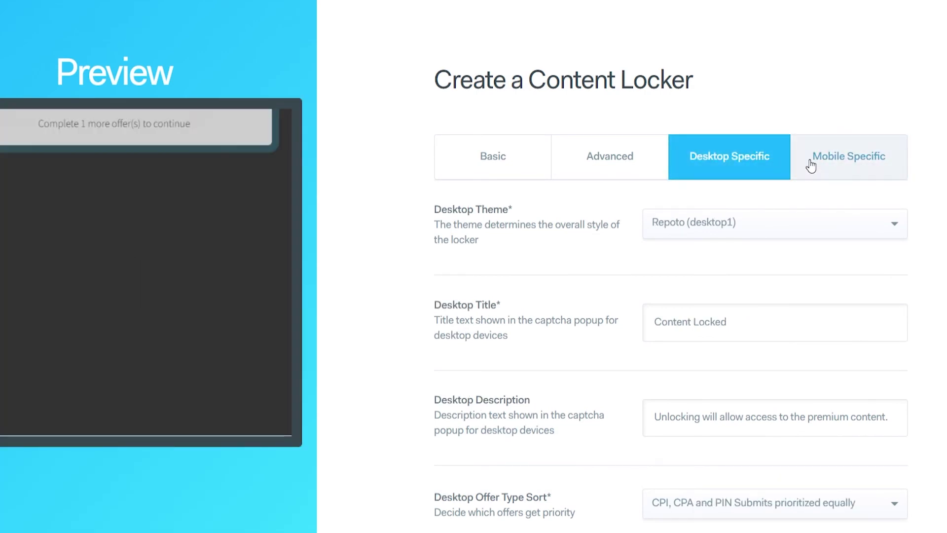
pyautogui.click(819, 160)
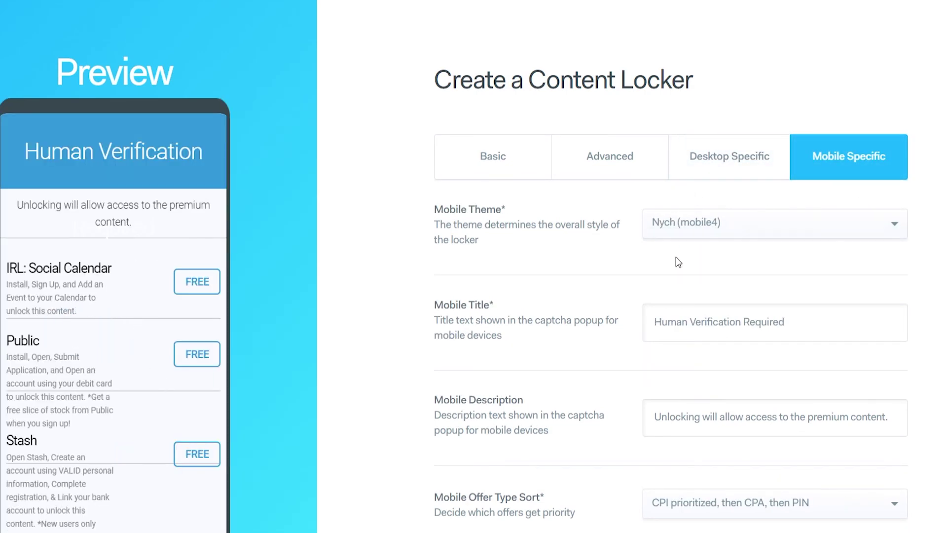
pyautogui.click(745, 146)
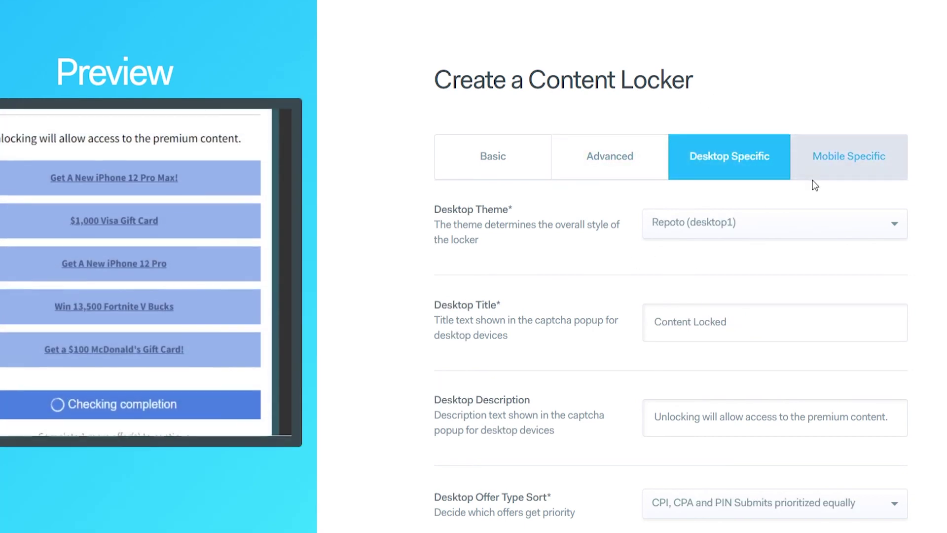
pyautogui.click(865, 170)
pyautogui.scroll(-5, 789, 296)
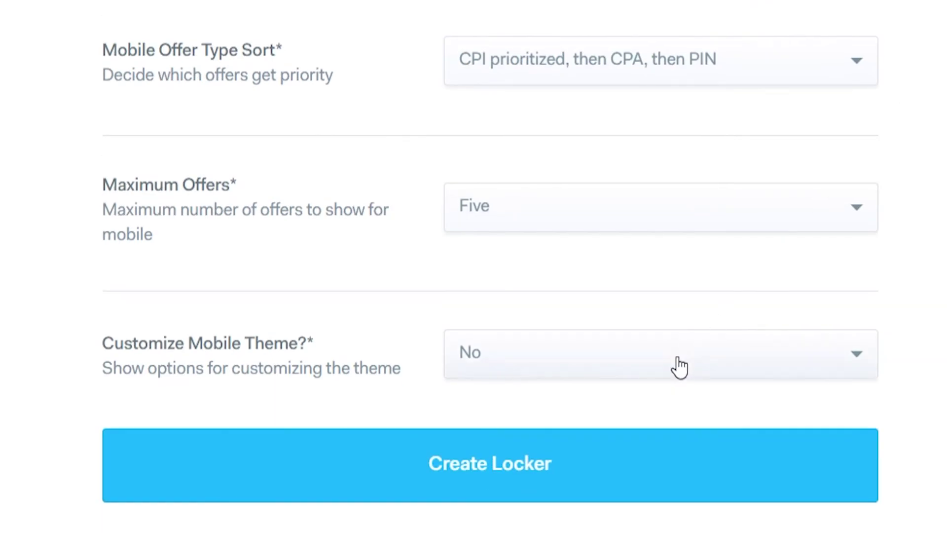
# Step: Save the locker, confirm TEST with note YT tops the list, and open its actions
pyautogui.click(603, 476)
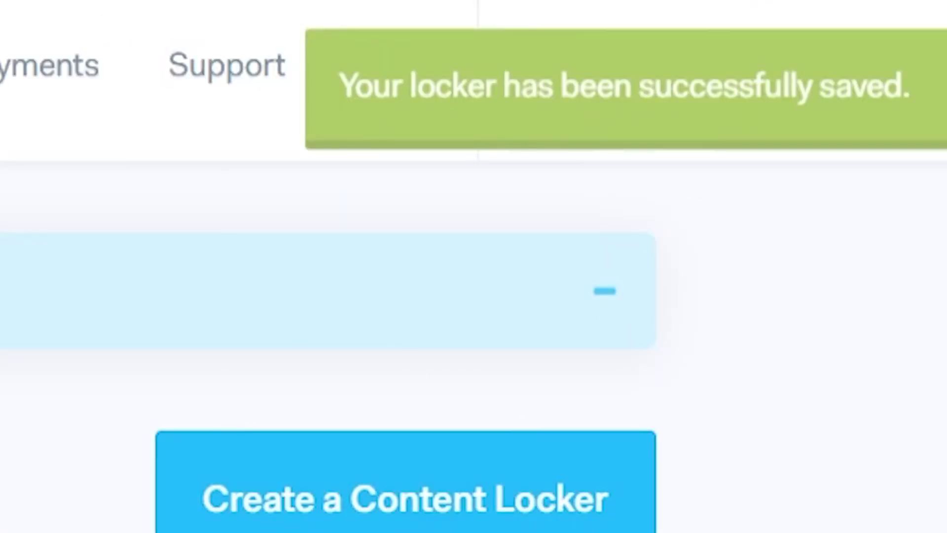
pyautogui.doubleClick(261, 329)
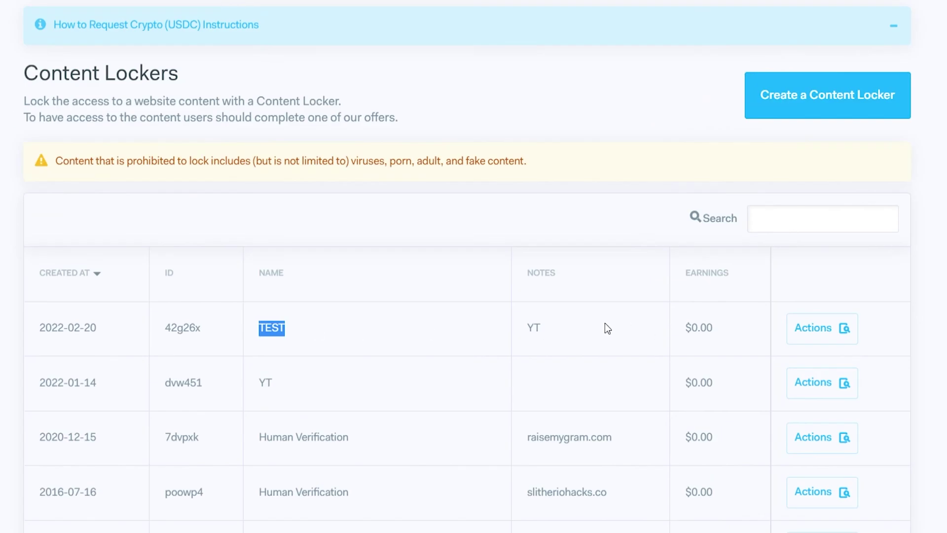
pyautogui.moveTo(607, 328); pyautogui.dragTo(511, 330)
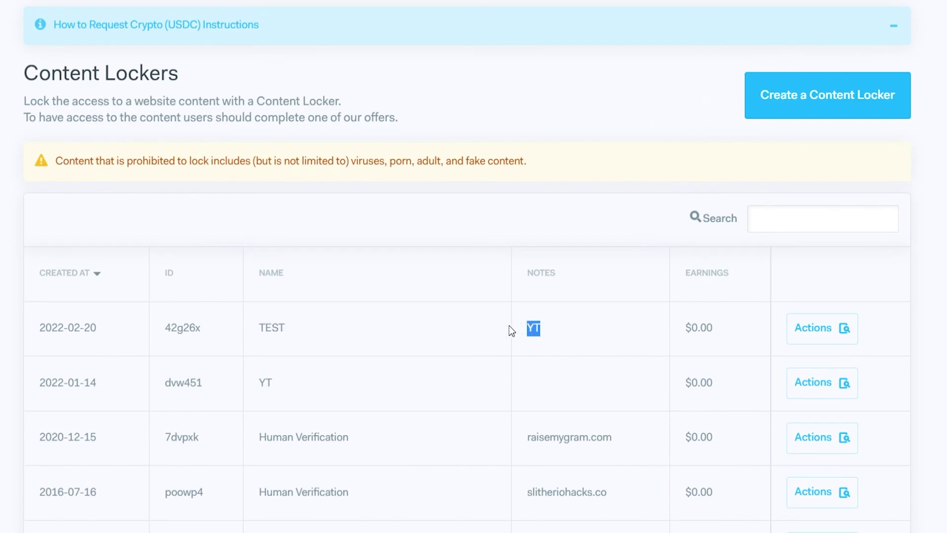
pyautogui.click(815, 326)
pyautogui.scroll(-2, 721, 326)
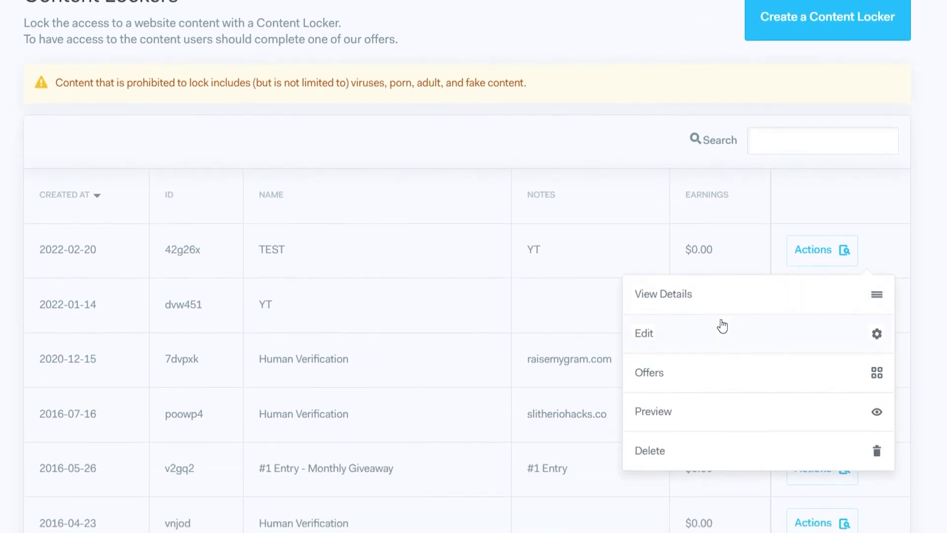
# Step: In the TEST locker's details, set the domain to install2view.com
pyautogui.click(663, 302)
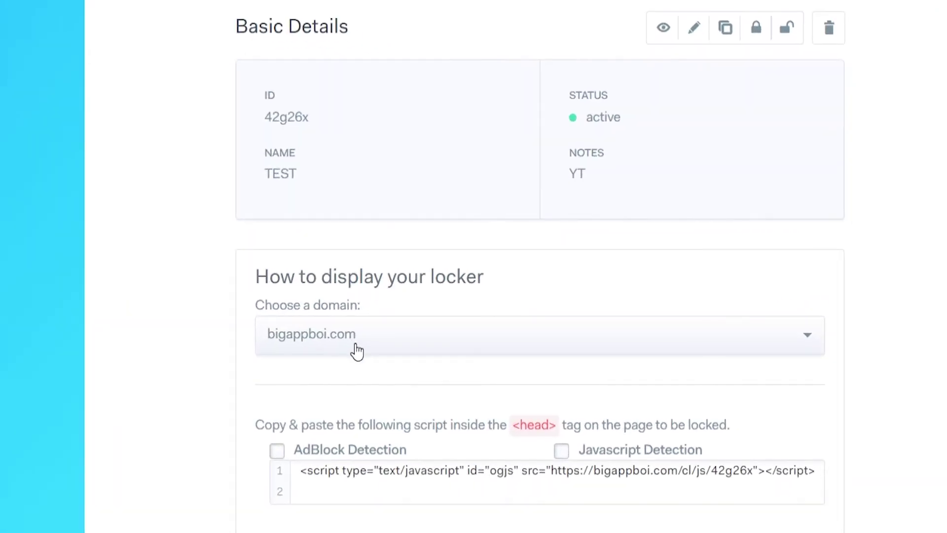
pyautogui.click(368, 353)
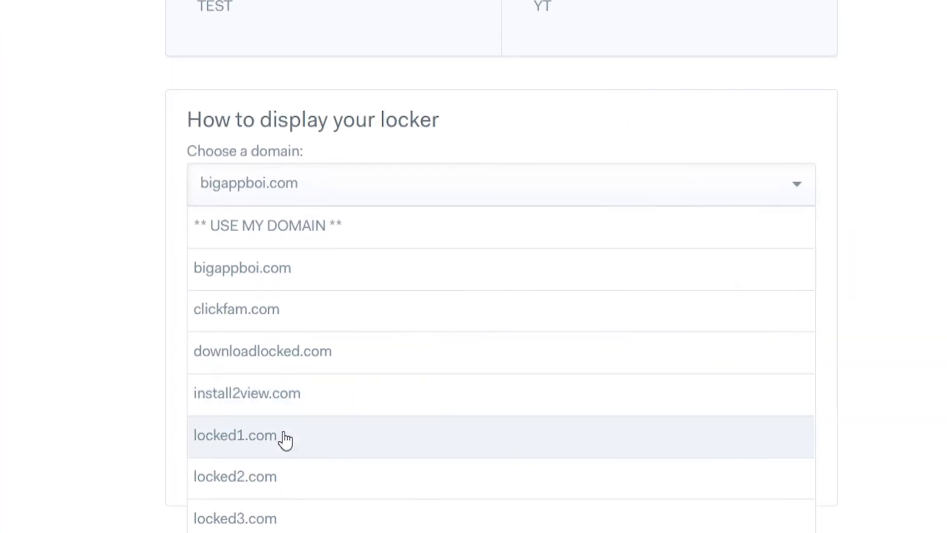
pyautogui.click(191, 353)
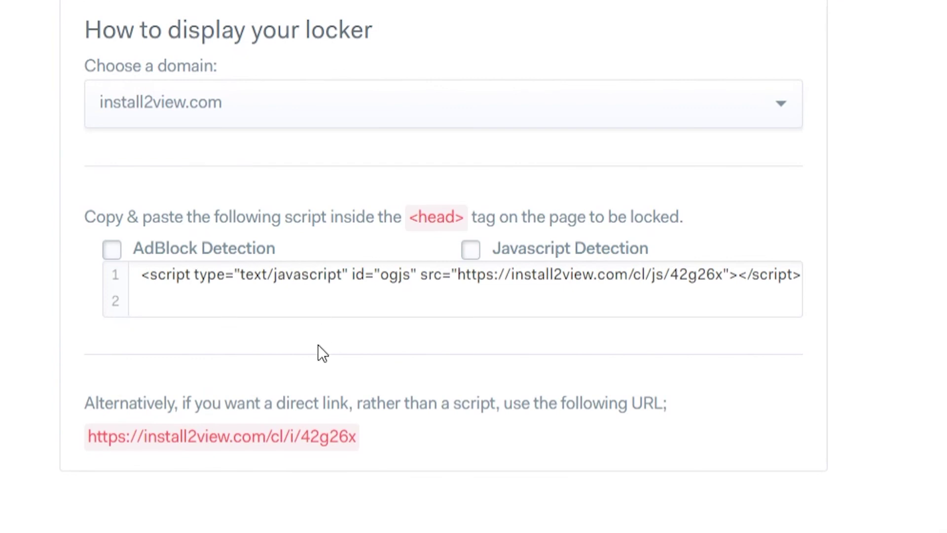
pyautogui.scroll(-2, 323, 347)
# Step: Copy the locker's direct link URL
pyautogui.moveTo(383, 324); pyautogui.dragTo(128, 326)
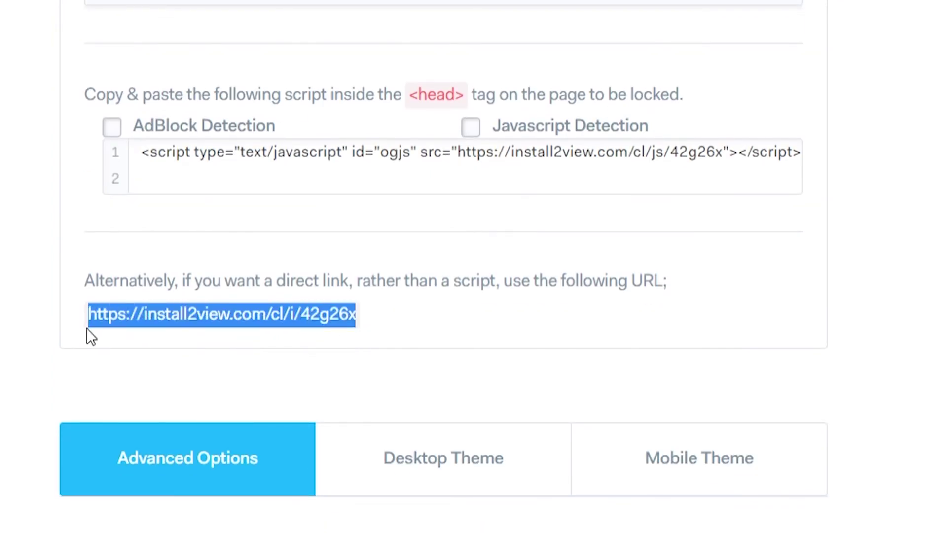
pyautogui.rightClick(146, 314)
pyautogui.click(208, 339)
# Step: Load the copied direct link in a new Chrome tab to show the Content Locked page
pyautogui.hotkey('ctrl', 't')
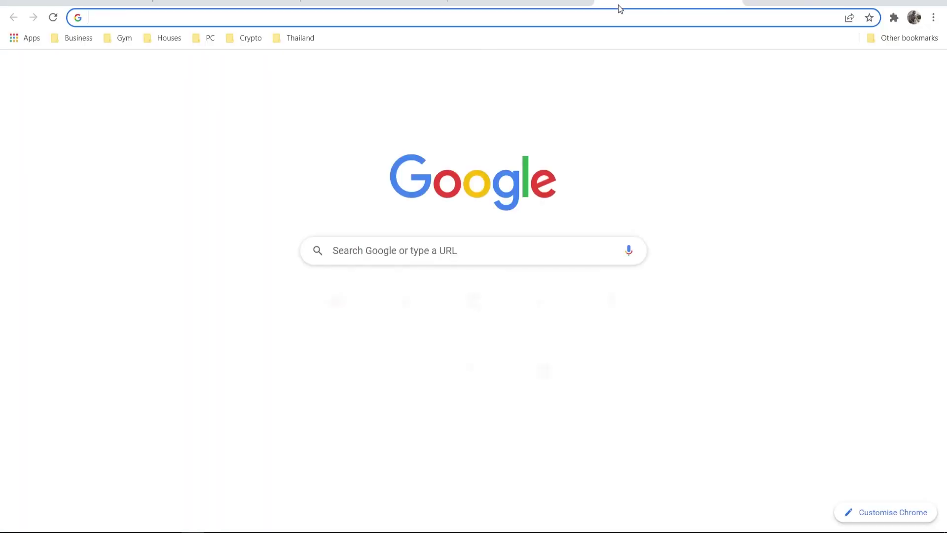
pyautogui.hotkey('ctrl', 'v')
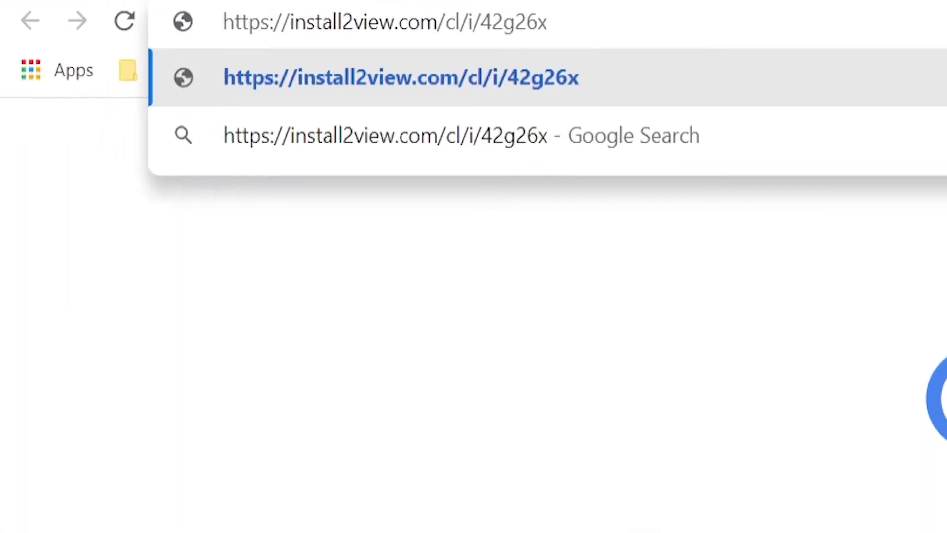
pyautogui.press('Return')
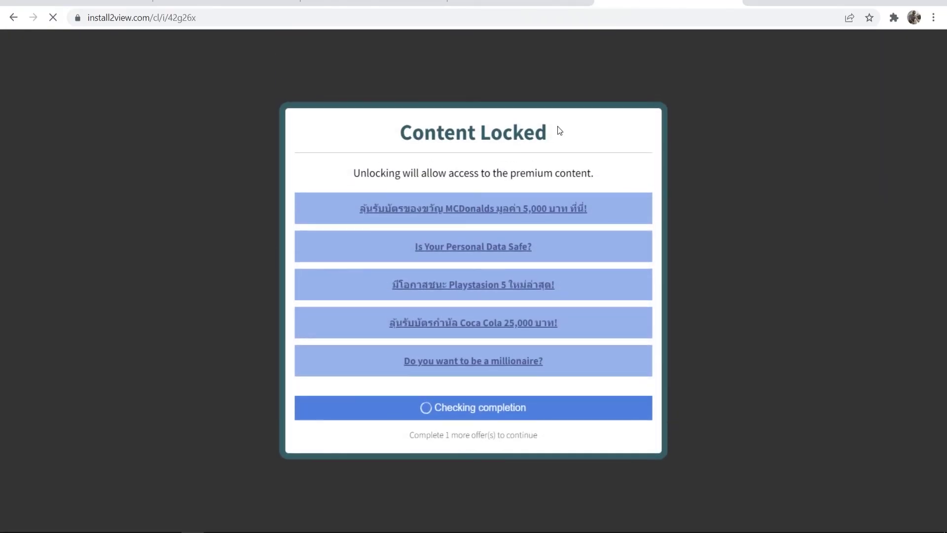
pyautogui.moveTo(555, 131); pyautogui.dragTo(355, 134)
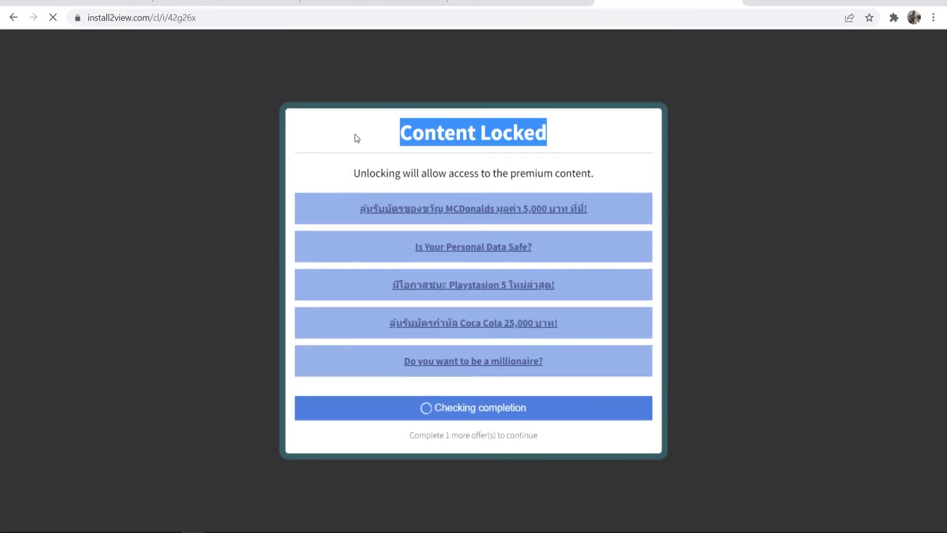
pyautogui.click(354, 134)
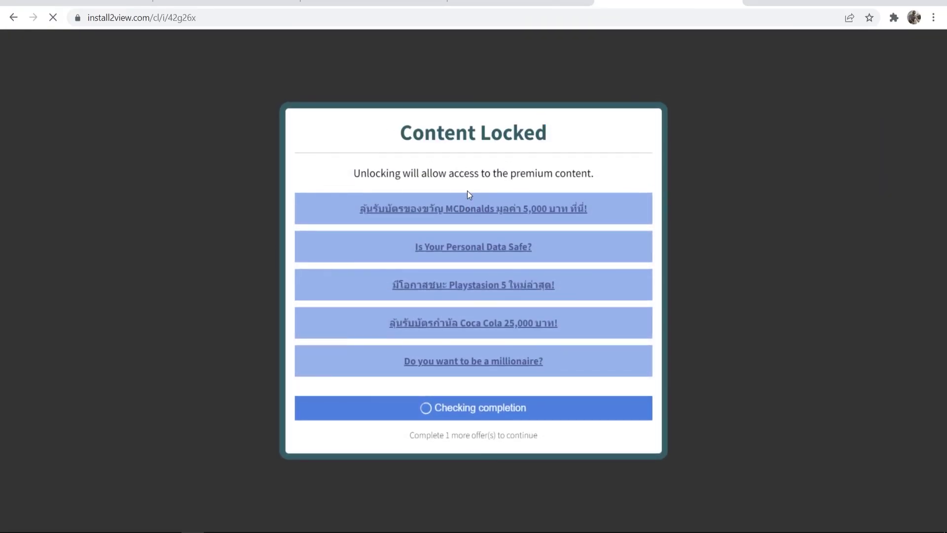